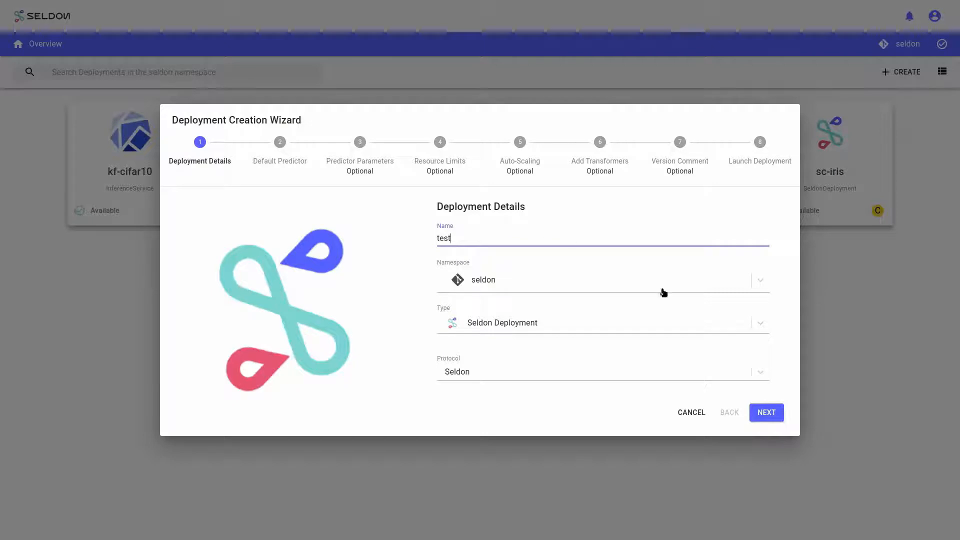
# Choose Seldon Deployment as the type for the test deployment and continue to its default predictor settings
pyautogui.click(757, 329)
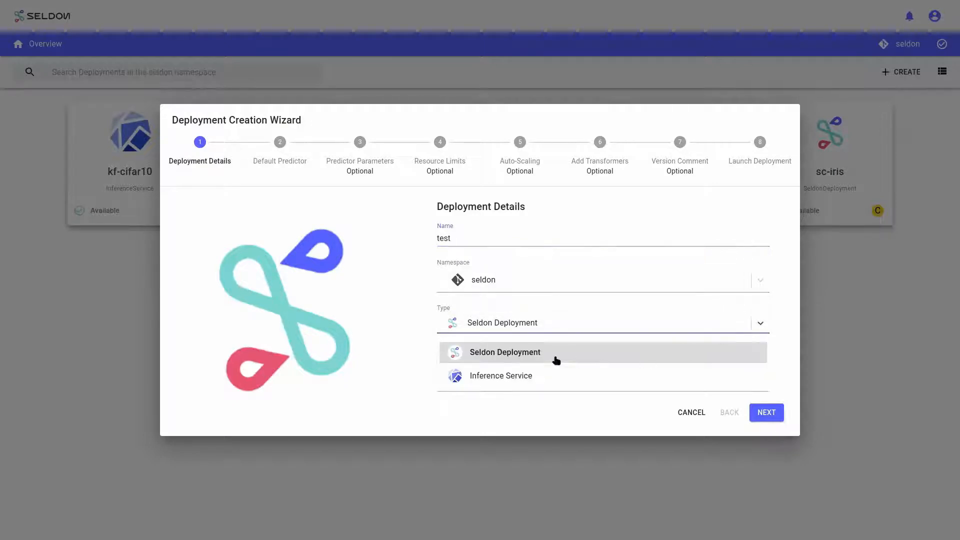
pyautogui.click(556, 361)
pyautogui.click(767, 412)
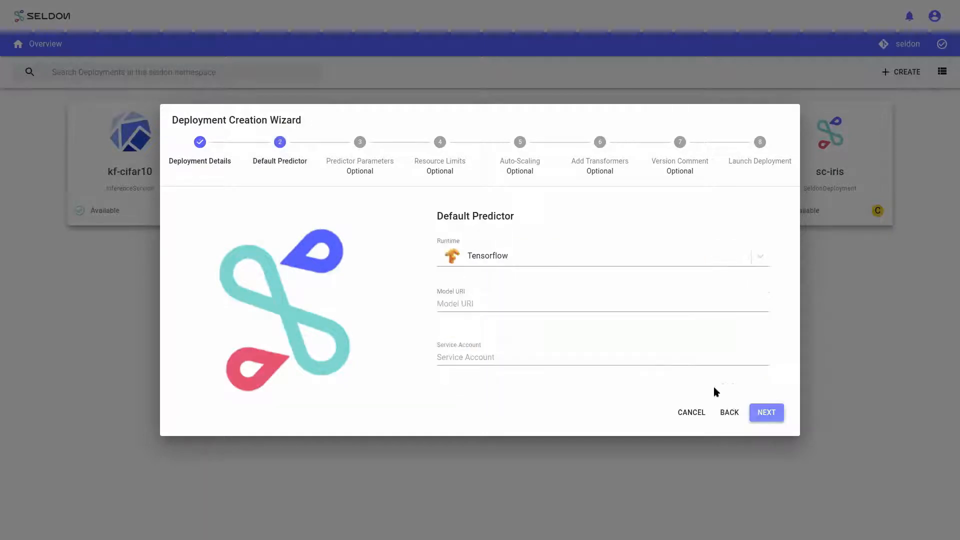
# Configure the default predictor with the SciKit Learn runtime and model URI gs://seldon-models/sklearn/iris
pyautogui.click(760, 256)
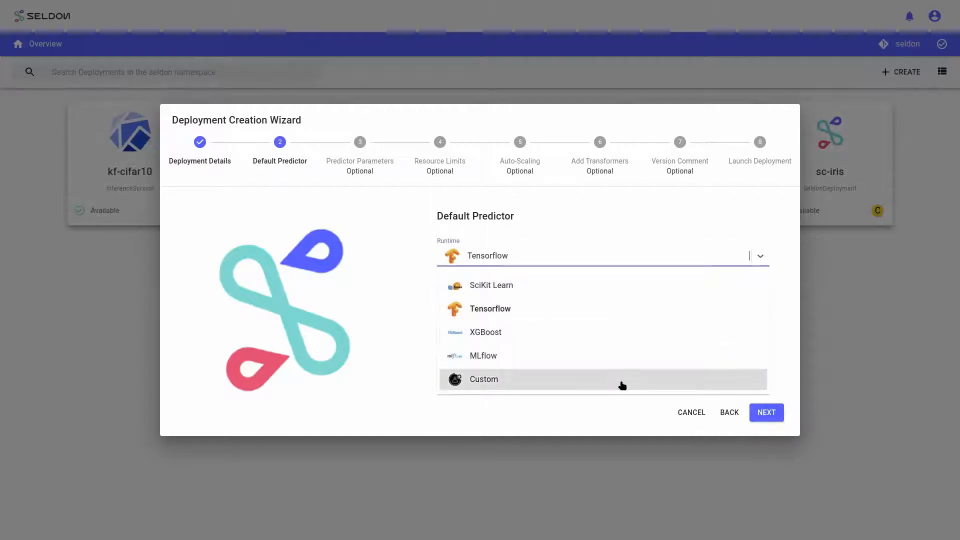
pyautogui.click(619, 295)
pyautogui.click(582, 306)
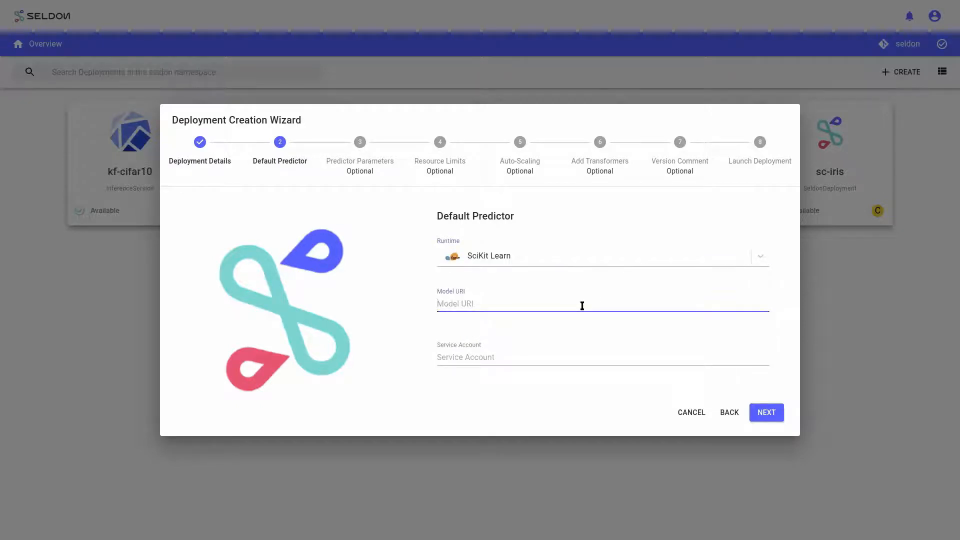
pyautogui.write('gs://seldon-models/sklearn/iris')
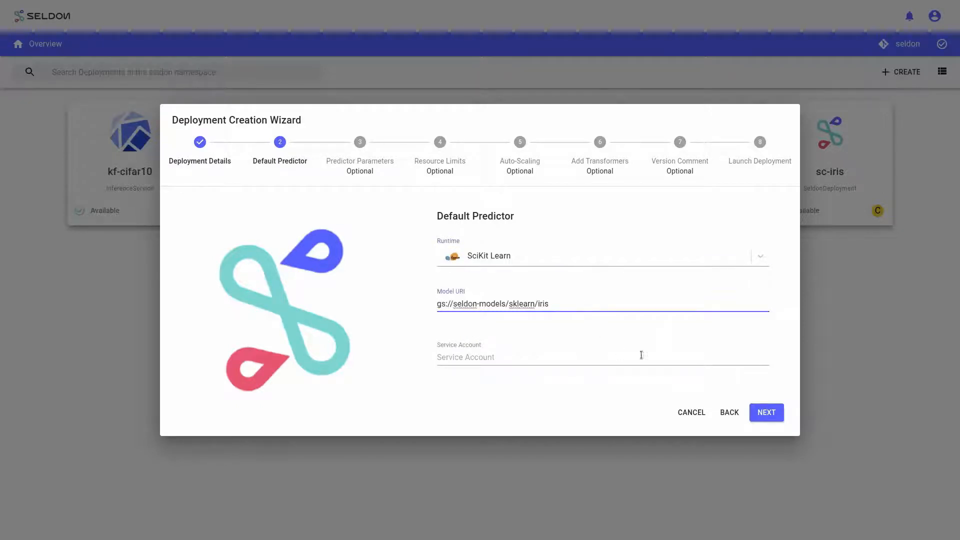
pyautogui.click(766, 411)
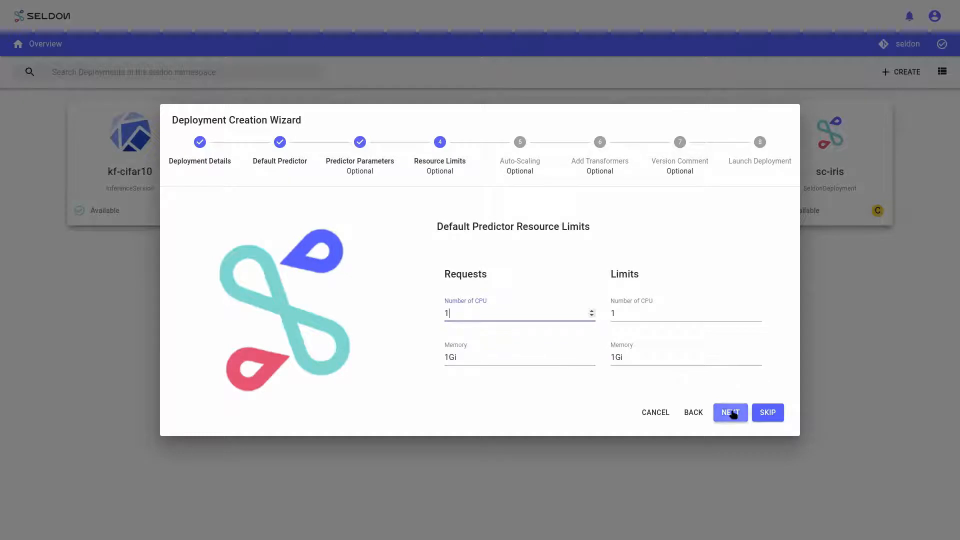
# Accept the default predictor's resource limits and enable auto scaling for it
pyautogui.click(732, 413)
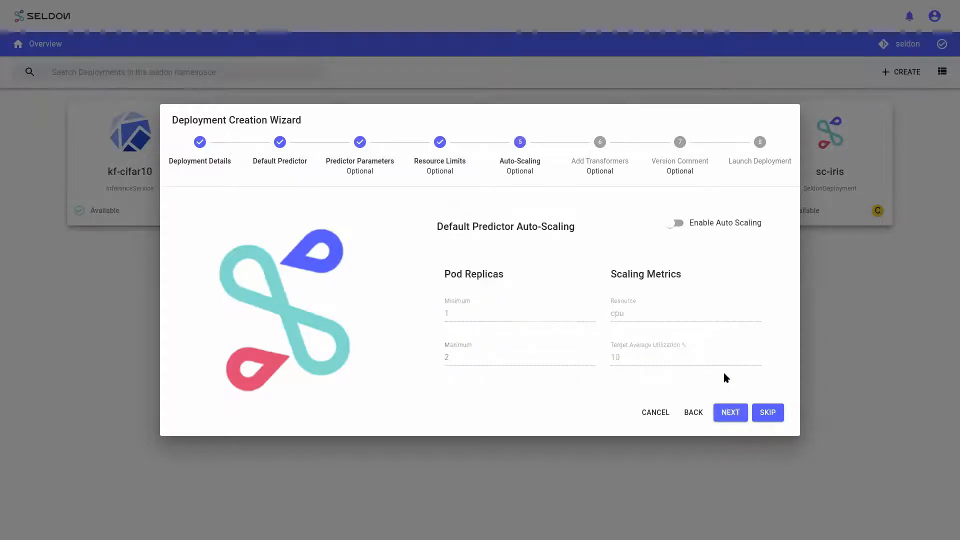
pyautogui.click(679, 224)
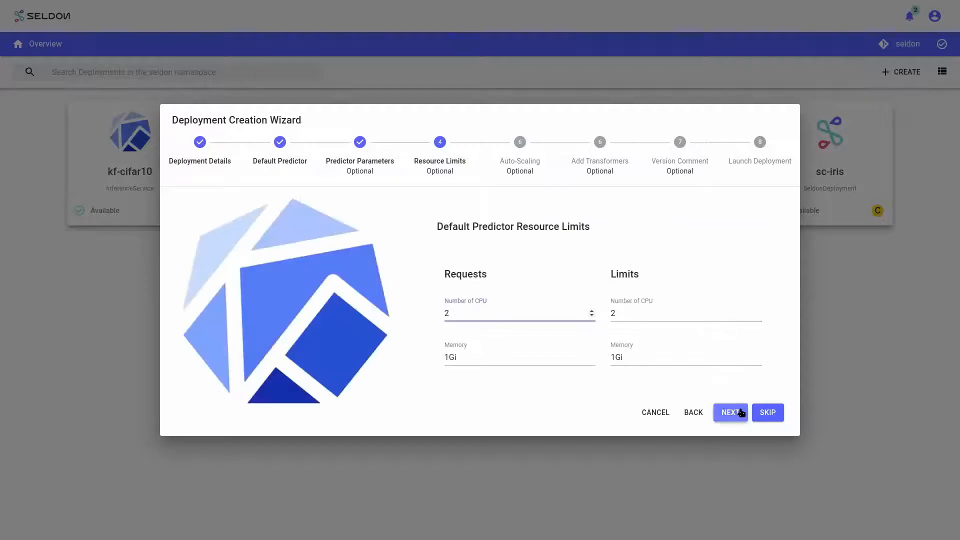
# Accept the inference service's resource limits and turn on its auto scaling configuration, leaving the transformer image empty
pyautogui.click(731, 411)
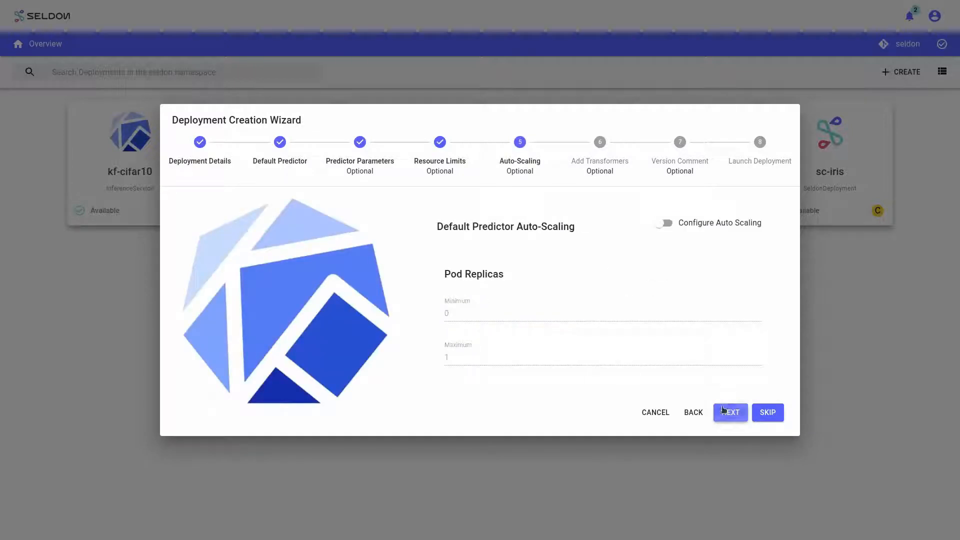
pyautogui.click(659, 225)
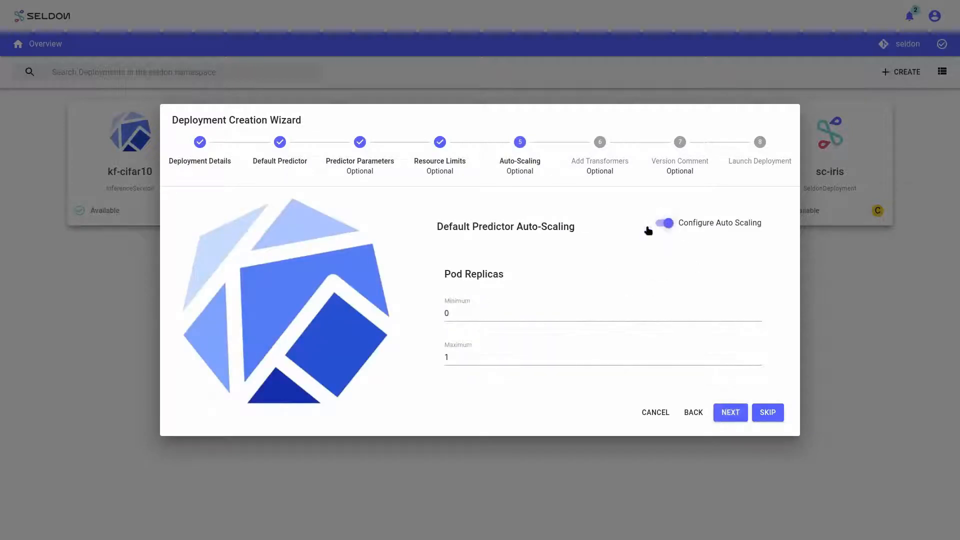
pyautogui.click(758, 355)
pyautogui.click(726, 414)
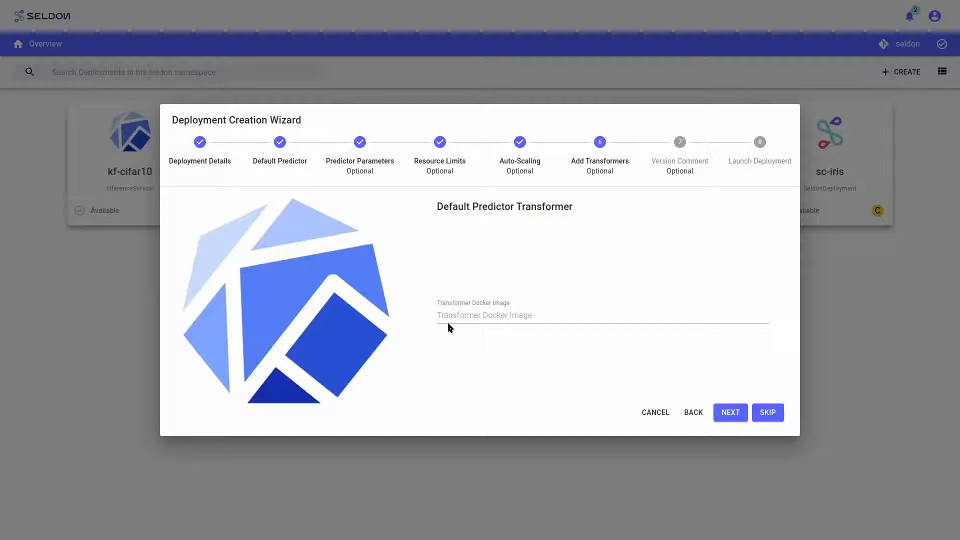
pyautogui.click(731, 415)
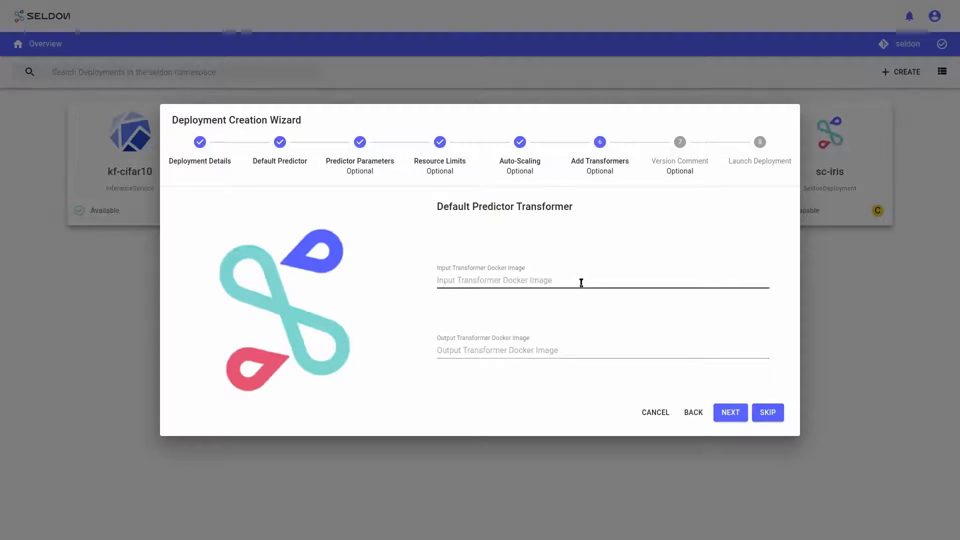
# Leave the transformer images empty and add the version comment "My best new model!" to the deployment
pyautogui.click(728, 413)
pyautogui.click(591, 229)
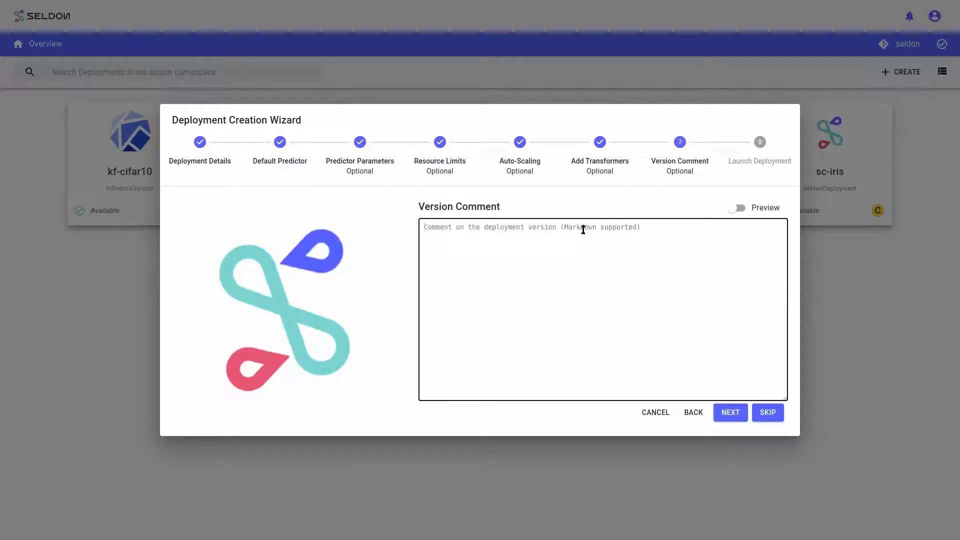
pyautogui.write('My best new model!')
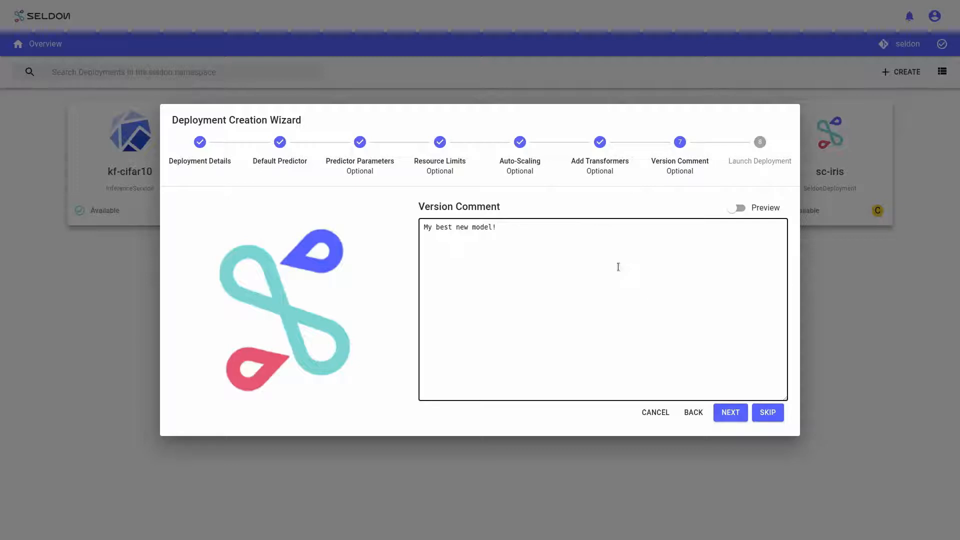
pyautogui.click(729, 413)
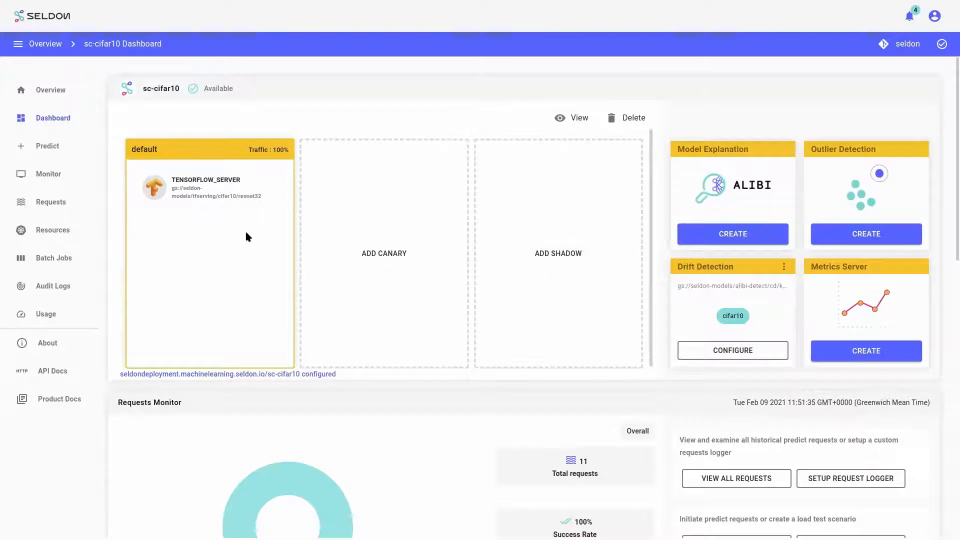
# Open the sc-cifar10 request log and examine the class predictions of the logged images
pyautogui.click(72, 203)
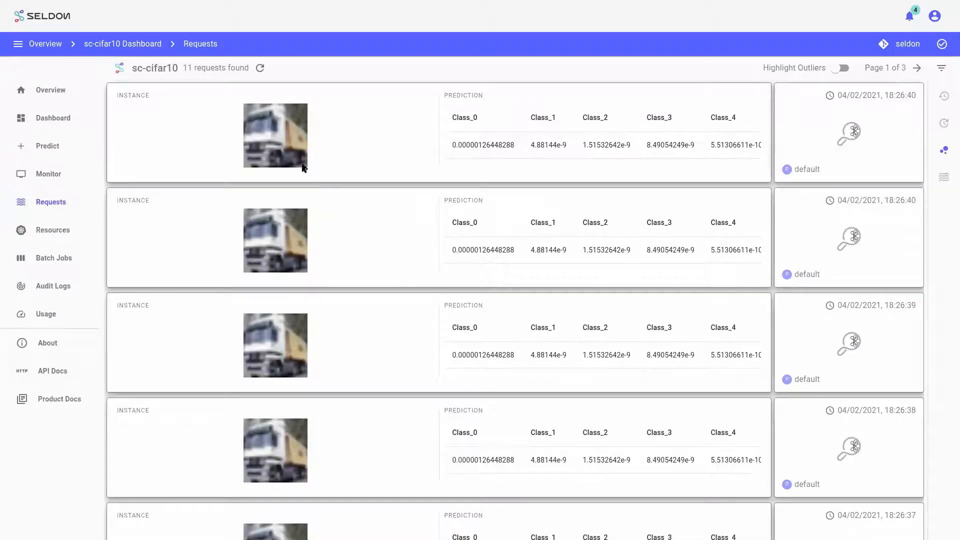
pyautogui.moveTo(487, 171); pyautogui.dragTo(682, 170)
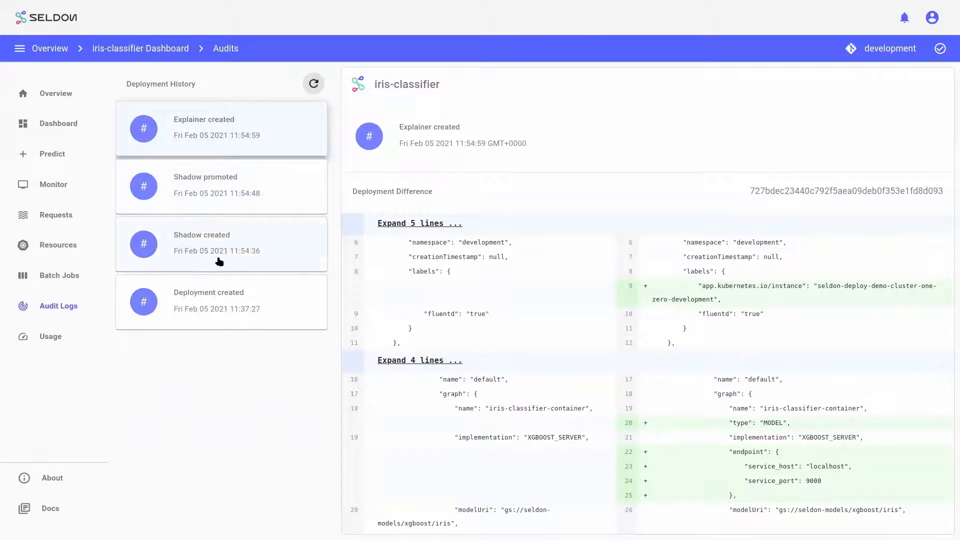
# Request restoring iris-classifier to its "Deployment created" state from the audit logs, with the comment "Rolling back"
pyautogui.click(212, 295)
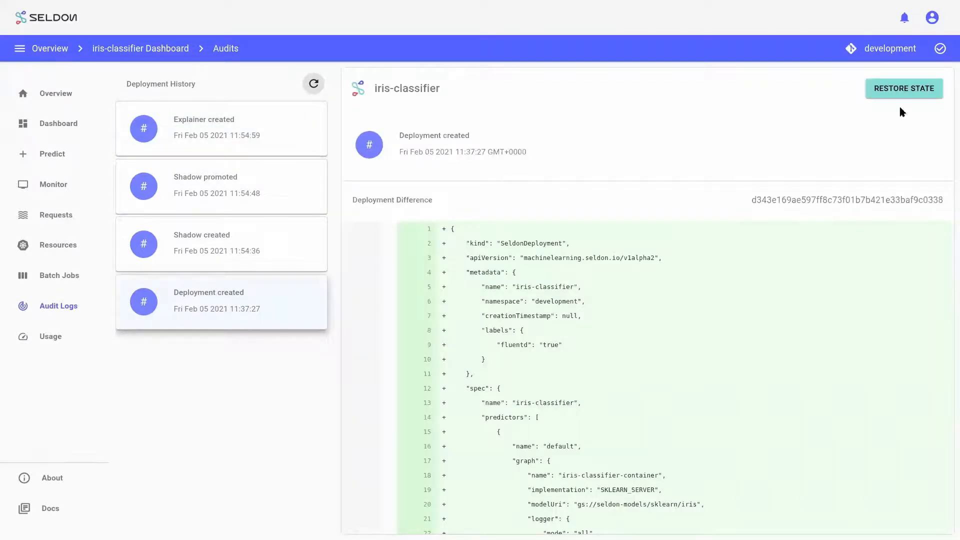
pyautogui.click(904, 90)
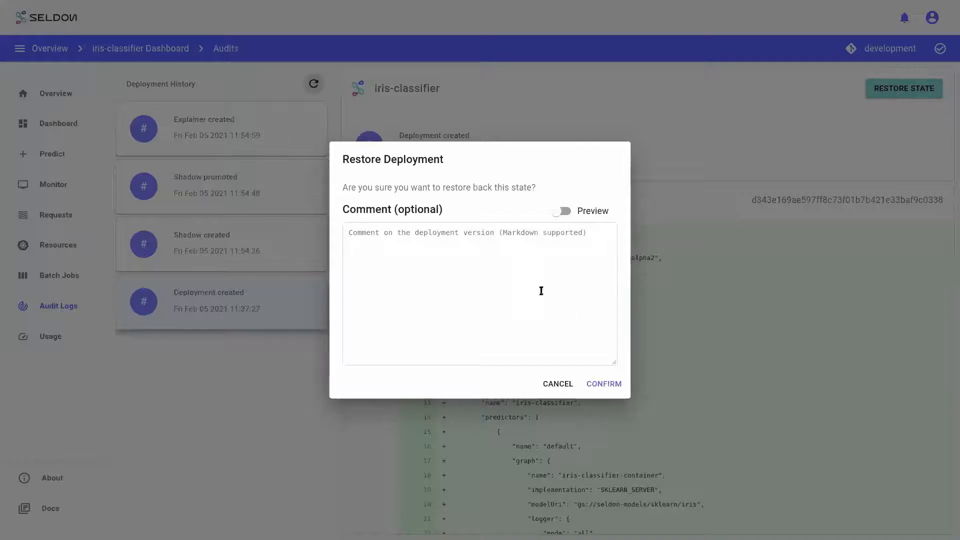
pyautogui.click(530, 250)
pyautogui.write('R')
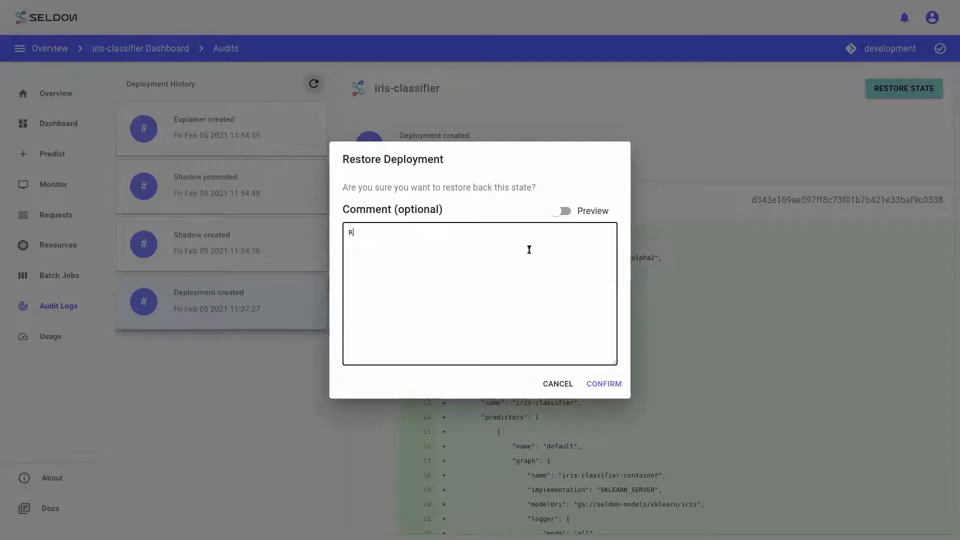
pyautogui.write('olling back')
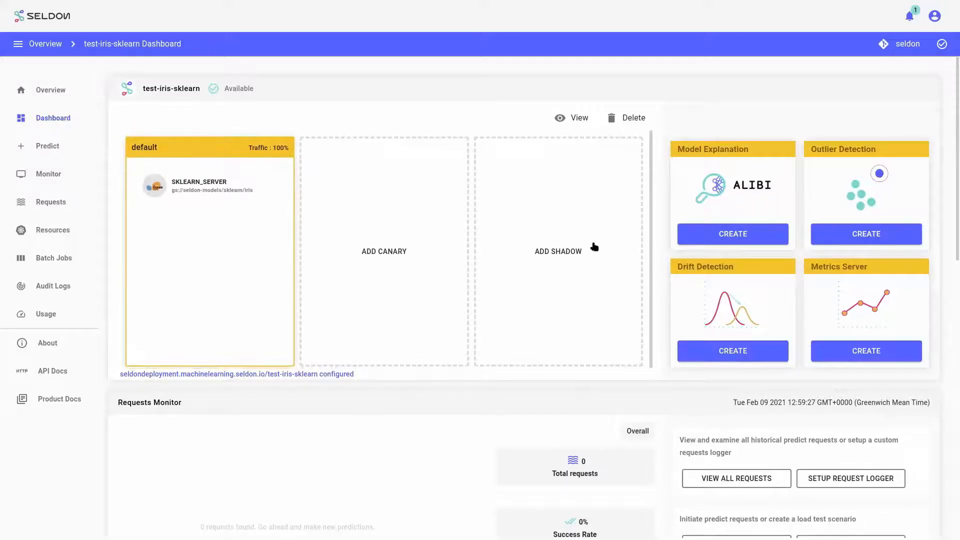
# Set up a load test for test-iris-sklearn using JSON data with the names Sepal length, Sepal width, Petal length and Petal Width
pyautogui.scroll(-3, 594, 249)
pyautogui.scroll(-2, 594, 249)
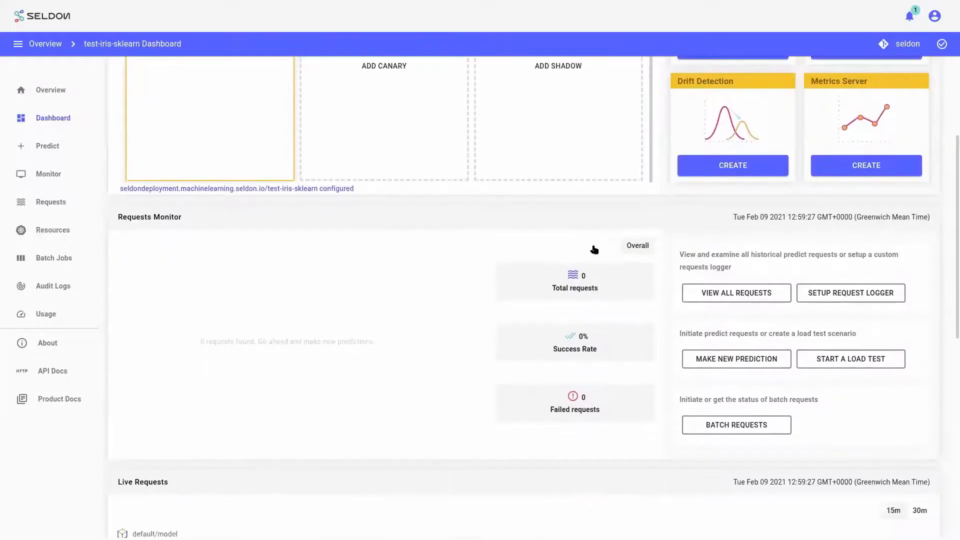
pyautogui.click(862, 366)
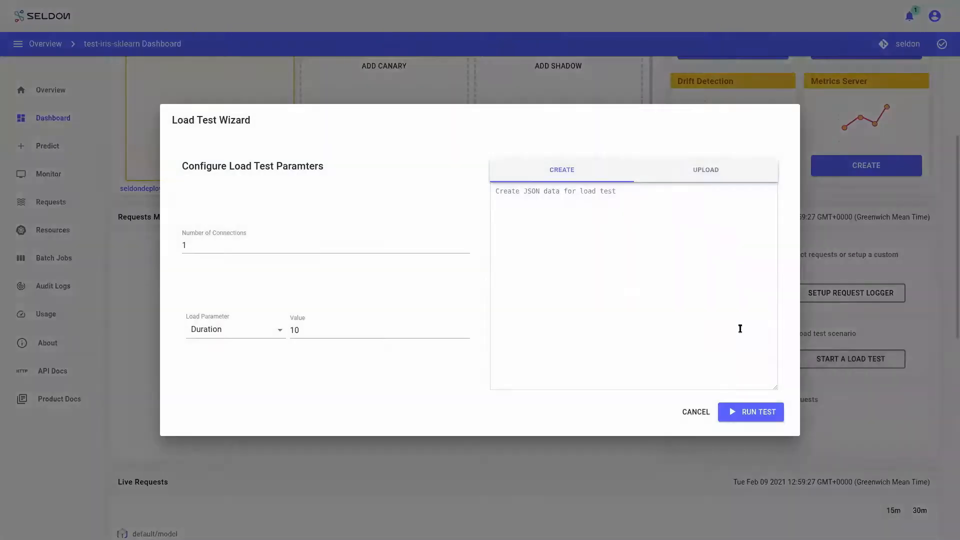
pyautogui.click(561, 209)
pyautogui.write('{     "data": {         "names": ["Sepal length","Sepal width","Petal length", "Petal Width"],         "ndarray": [             [6.8,  2.8,  4.8,  1.4],             [6.0,  3.4,  4.5,  1.6]         ]     } }')
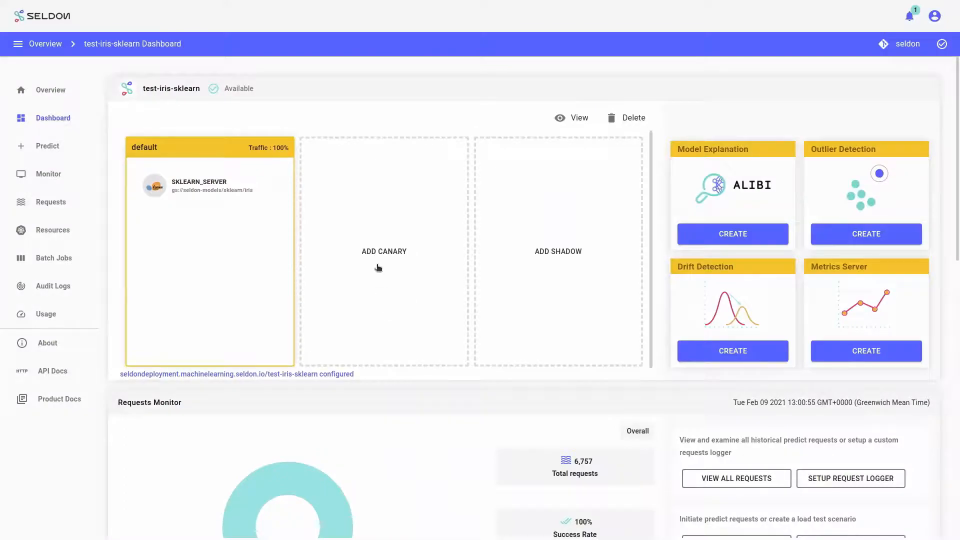
# Add a canary predictor with the XGBoost runtime and model URI gs://seldon-models/xgboost/iris, and edit its traffic percentage
pyautogui.click(377, 275)
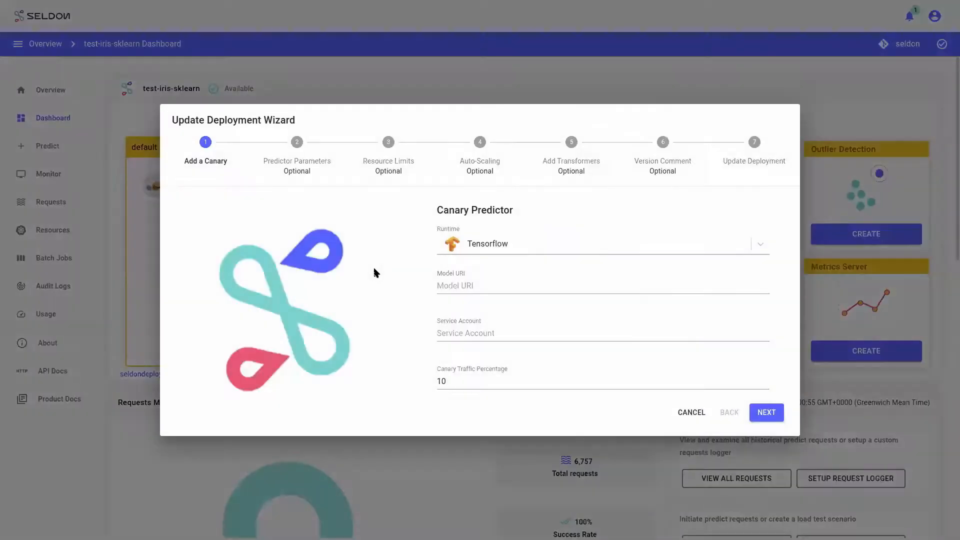
pyautogui.click(750, 246)
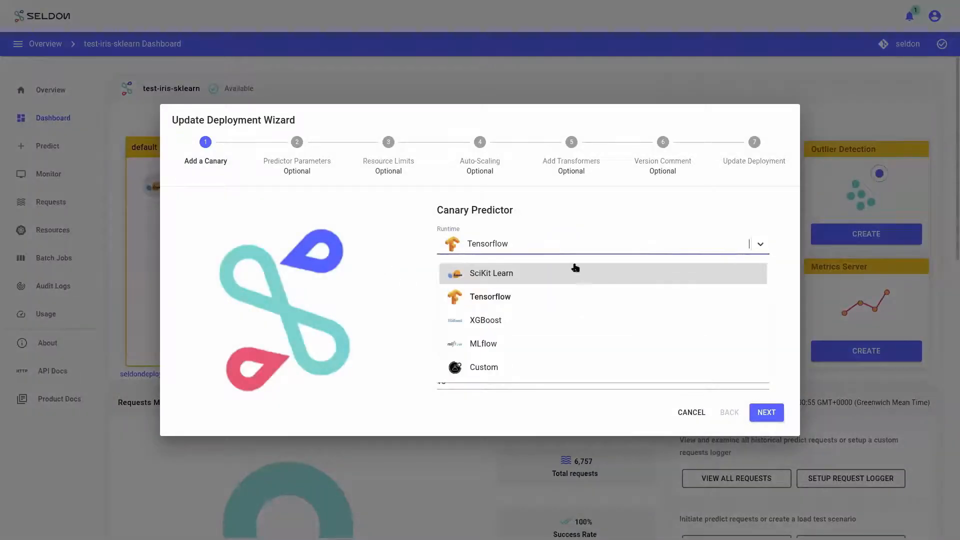
pyautogui.click(471, 326)
pyautogui.click(459, 293)
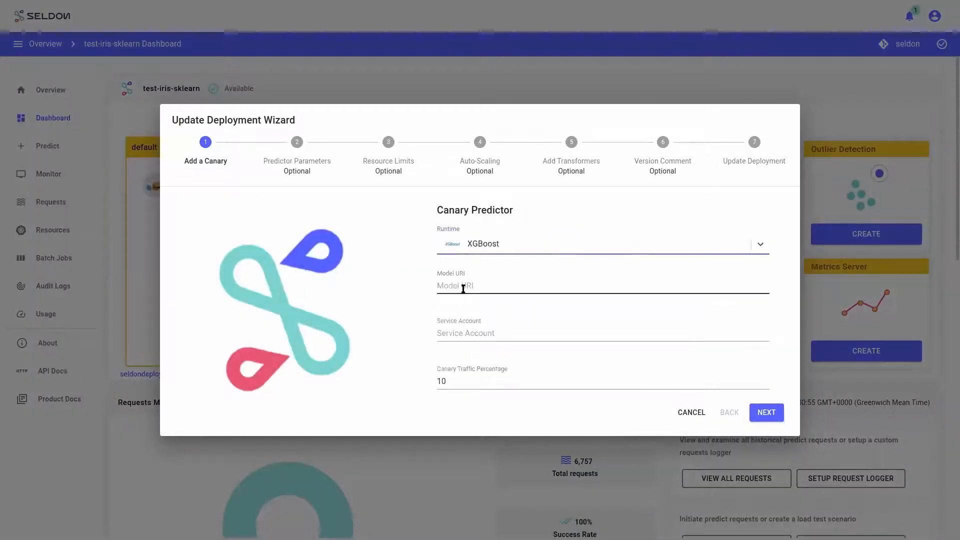
pyautogui.write('gs://seldon-models/xgboost/iris')
pyautogui.click(451, 370)
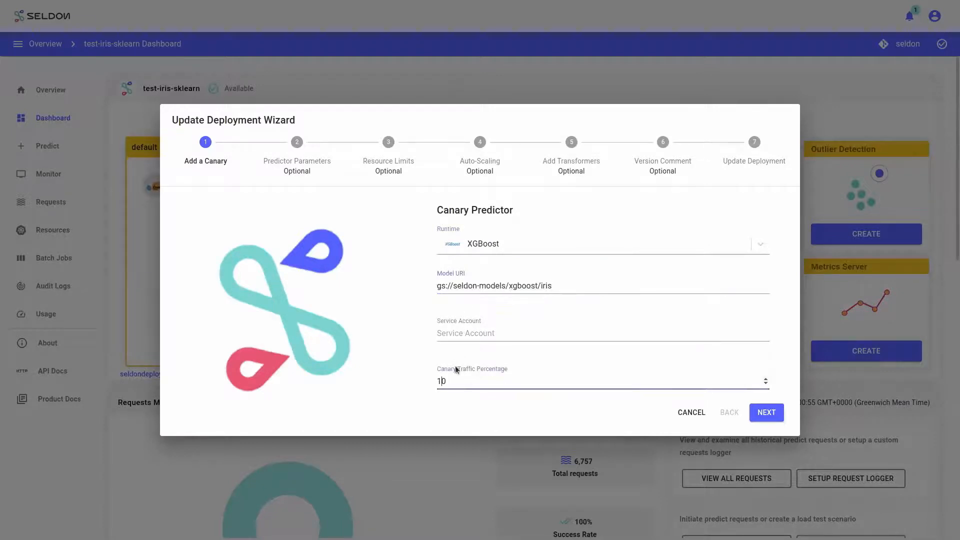
pyautogui.press('BackSpace')
pyautogui.click(766, 412)
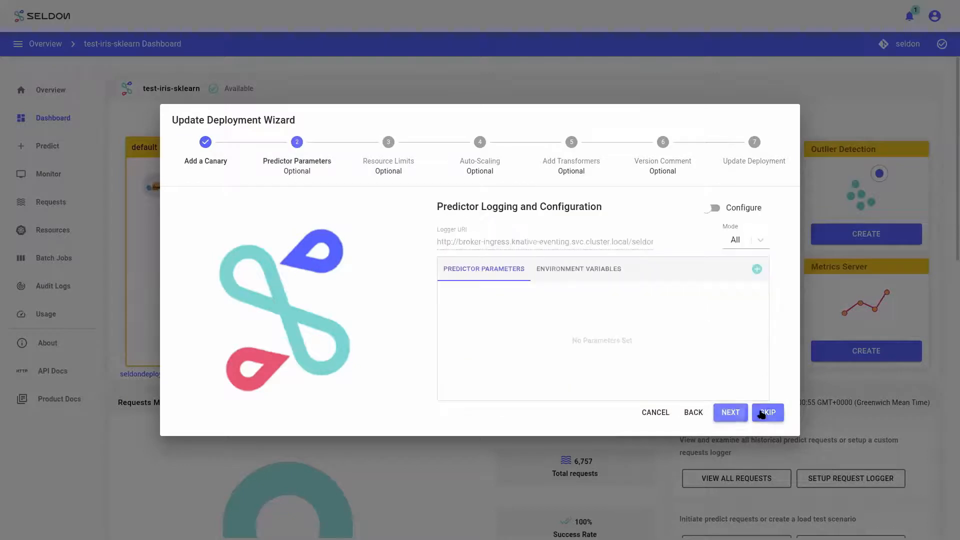
# Keep the canary's optional settings at their defaults and enter the version comment "A new canary model."
pyautogui.click(731, 412)
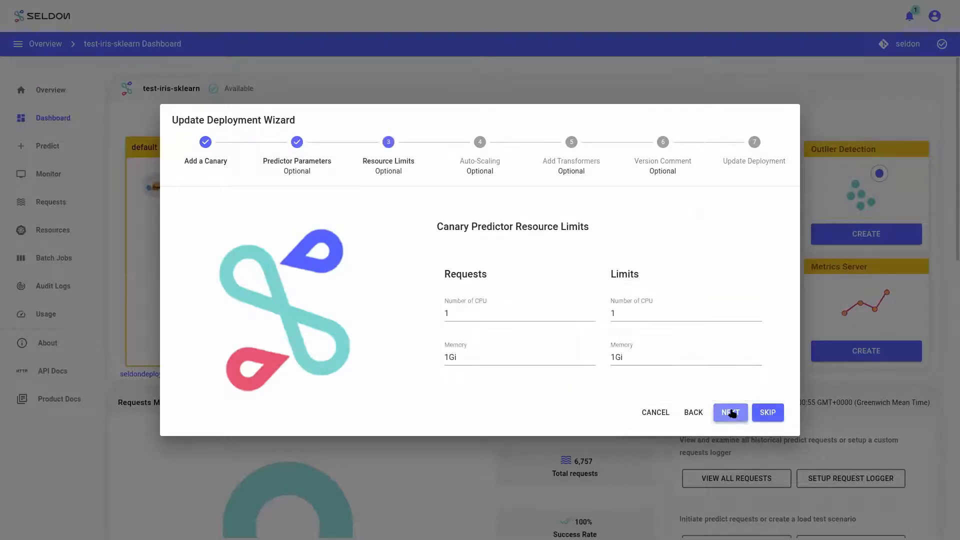
pyautogui.click(731, 412)
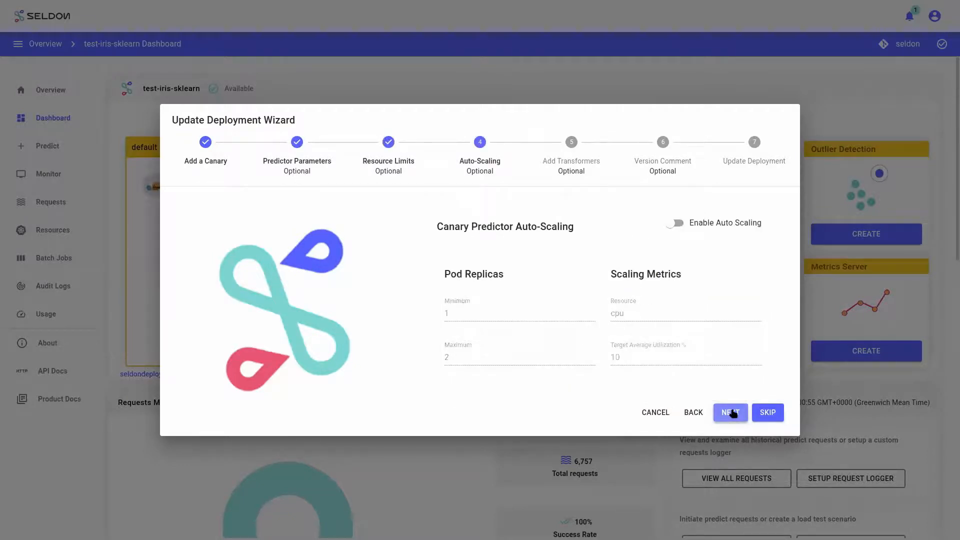
pyautogui.click(732, 412)
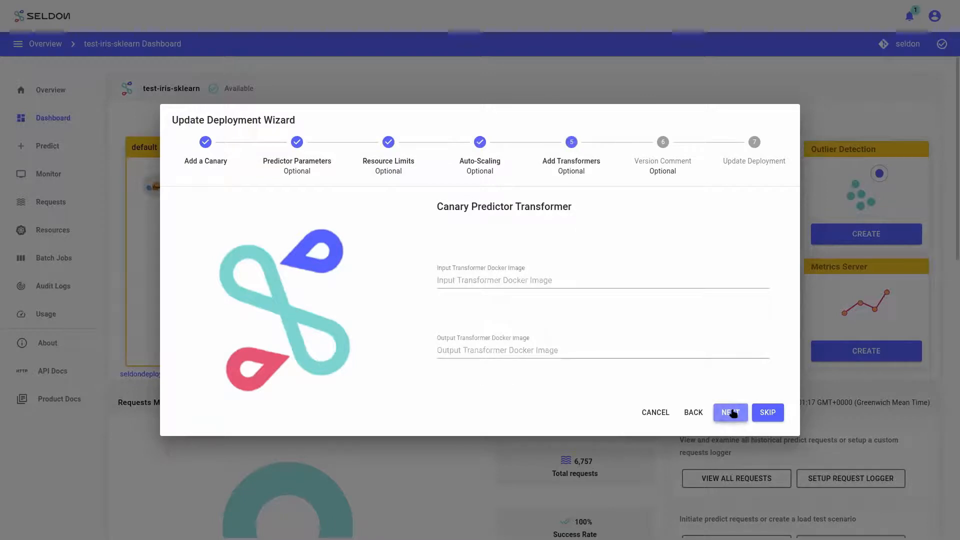
pyautogui.click(732, 412)
pyautogui.click(564, 233)
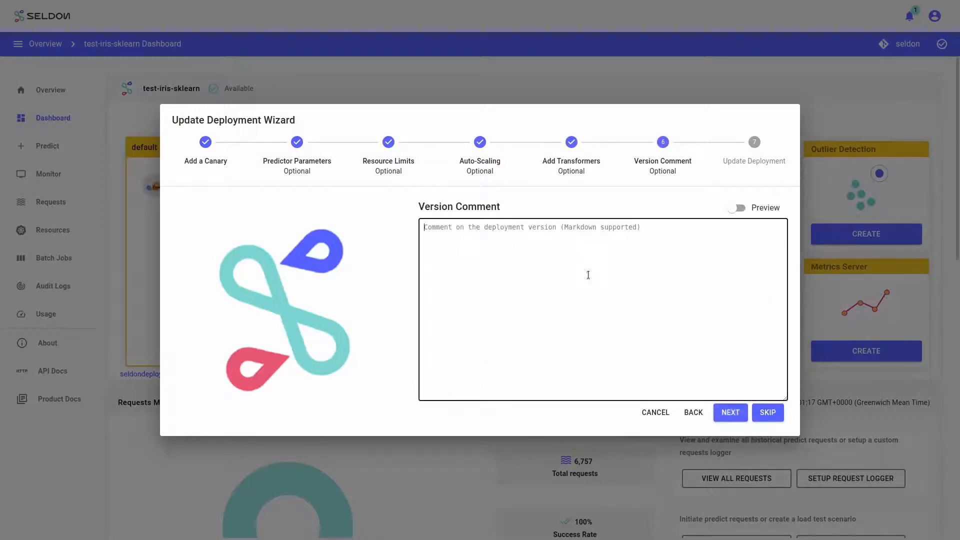
pyautogui.write('A new ca')
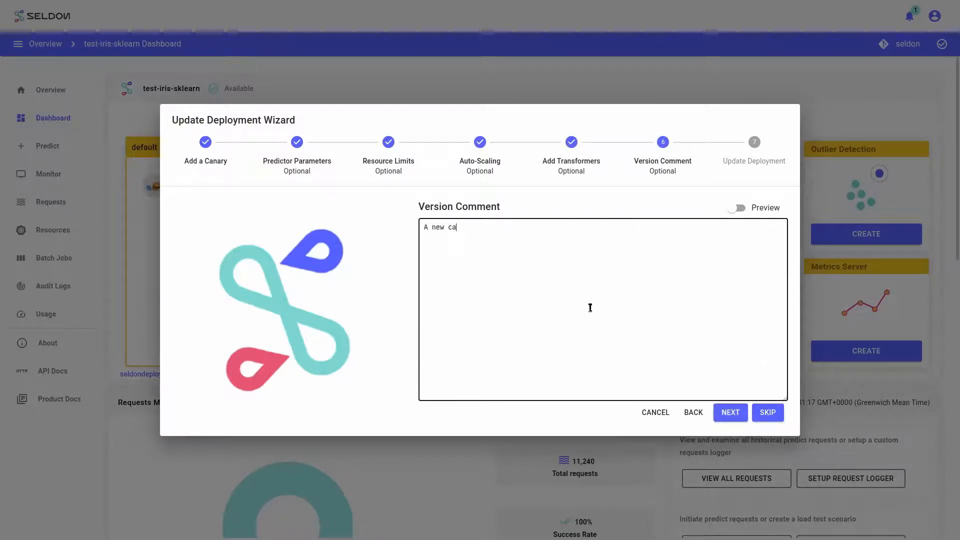
pyautogui.write('nary model.')
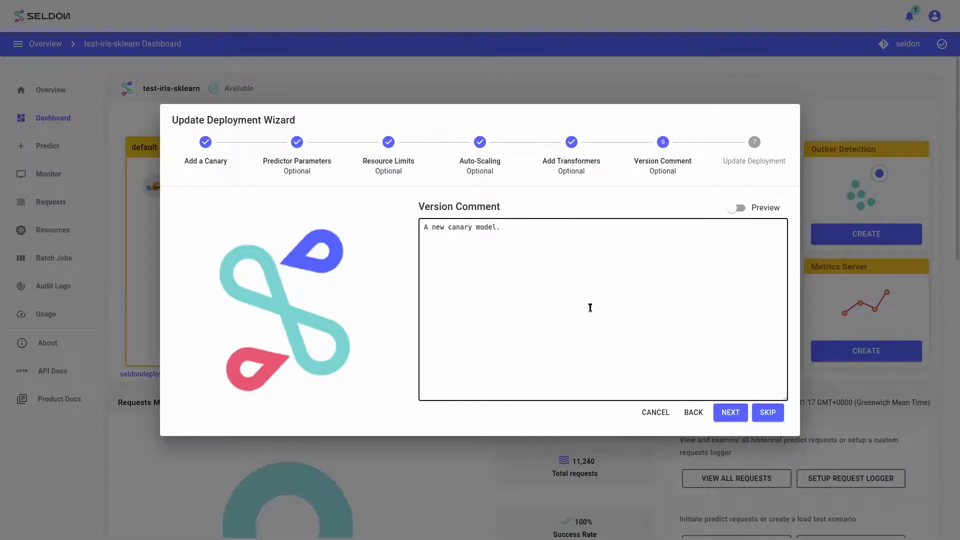
# Accept the version comment and launch the canary update for the test-iris-sklearn deployment
pyautogui.click(730, 412)
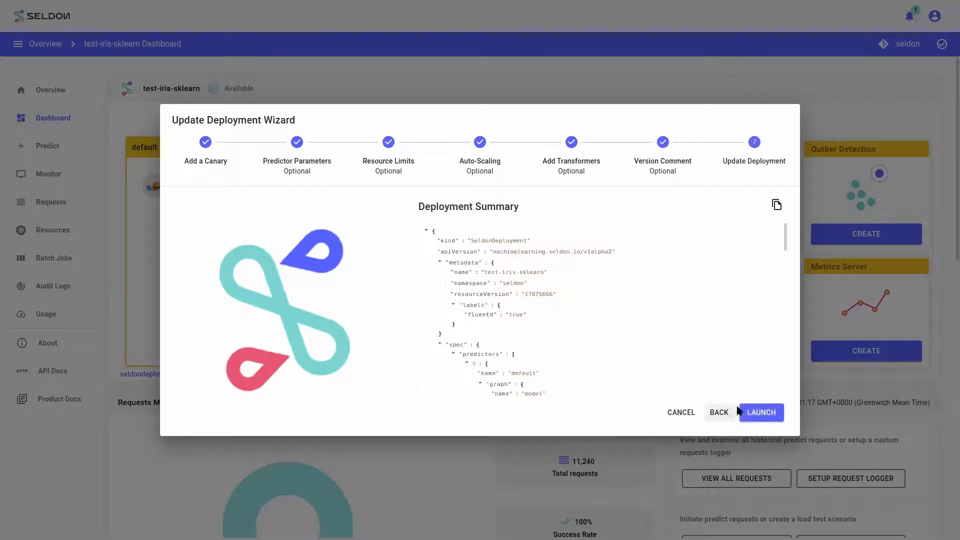
pyautogui.click(762, 412)
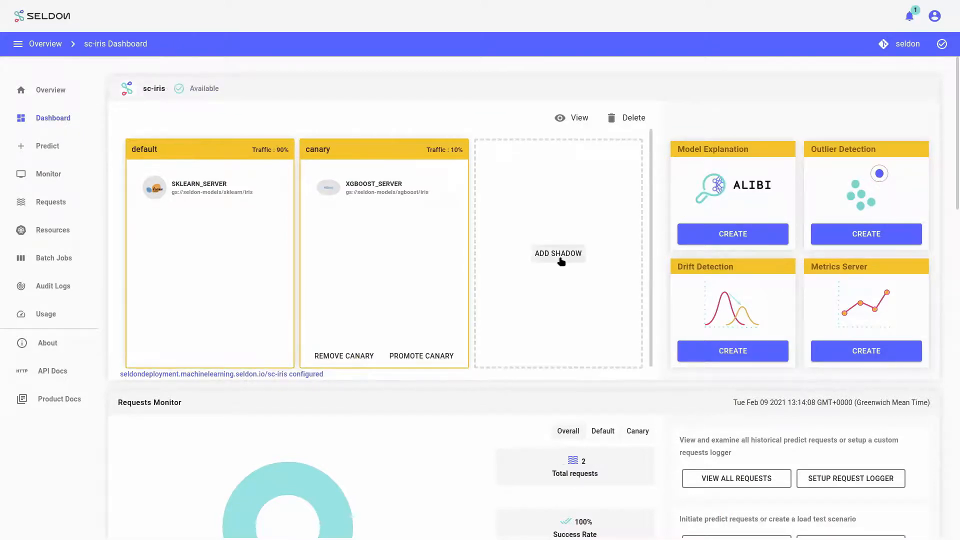
# Add a shadow predictor to sc-iris with the XGBoost runtime and model URI gs://seldon-models/xgboost/iris
pyautogui.click(558, 254)
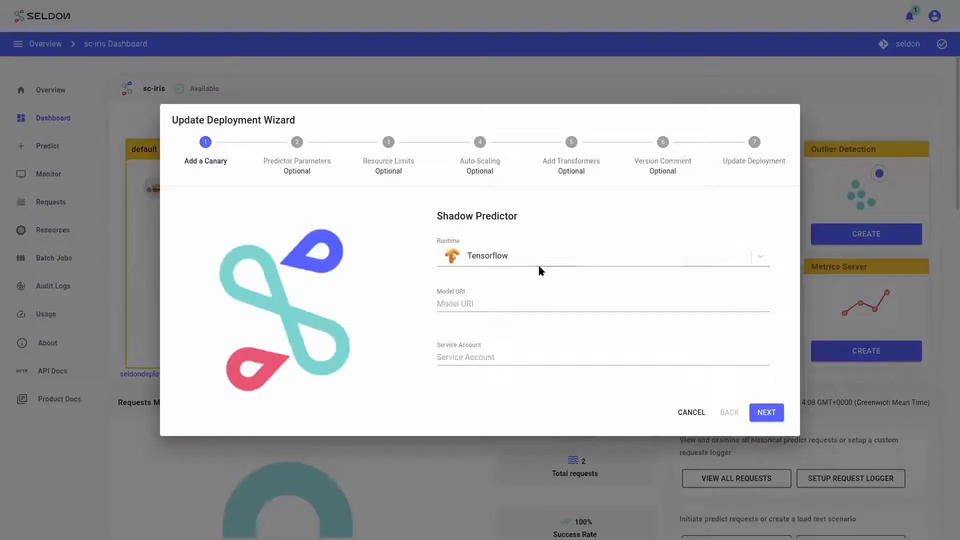
pyautogui.click(759, 255)
pyautogui.click(467, 332)
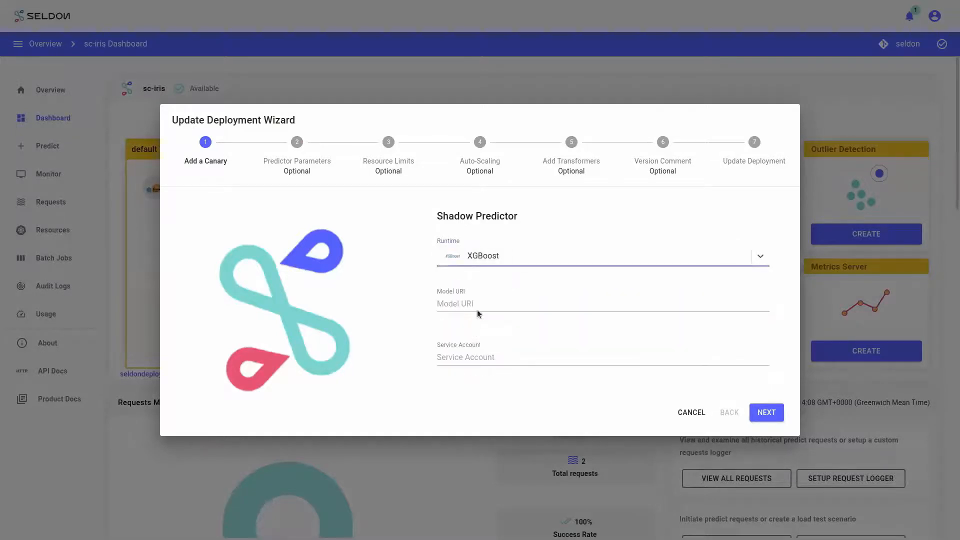
pyautogui.click(478, 307)
pyautogui.write('gs://seldon-models/xgboost/iris')
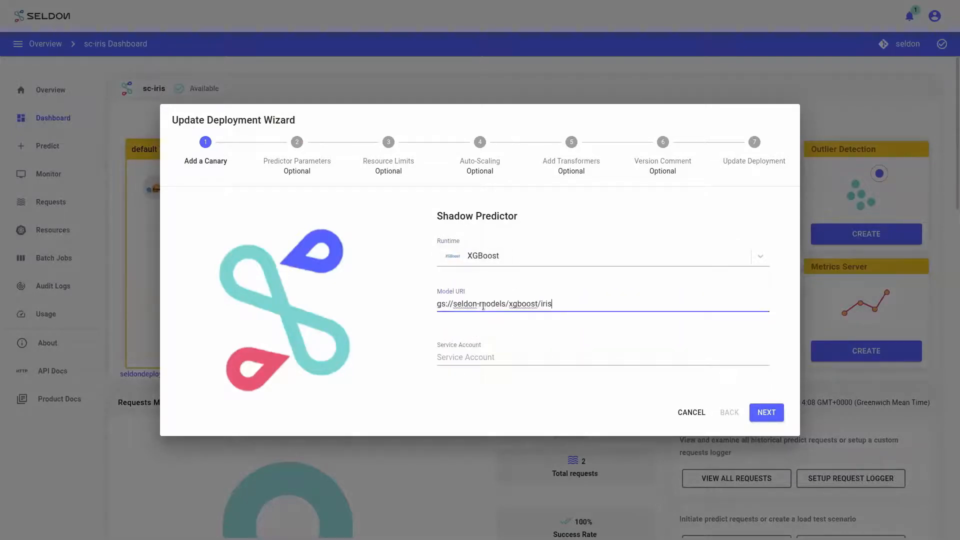
pyautogui.click(765, 413)
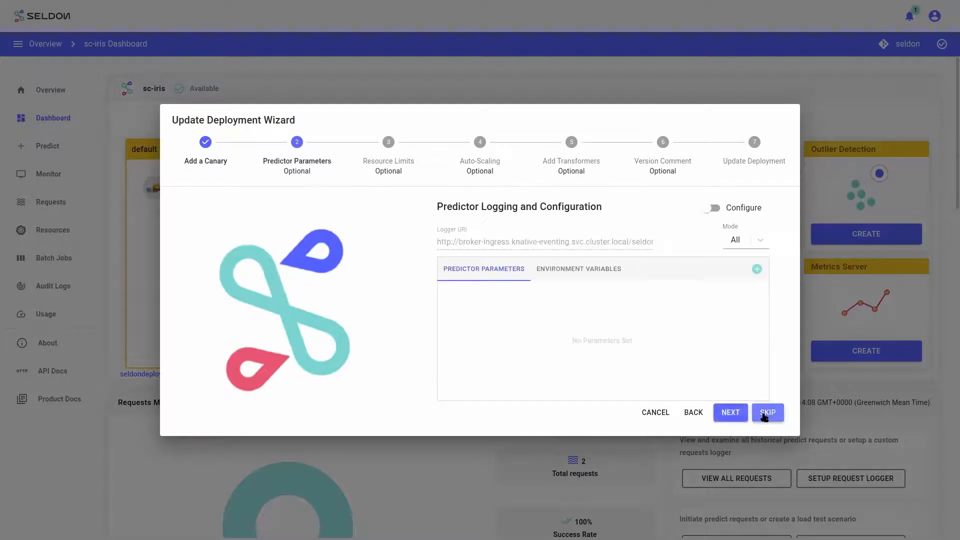
# Keep the shadow predictor's parameters, resource limits, auto-scaling and transformers at their defaults
pyautogui.click(730, 413)
pyautogui.click(731, 413)
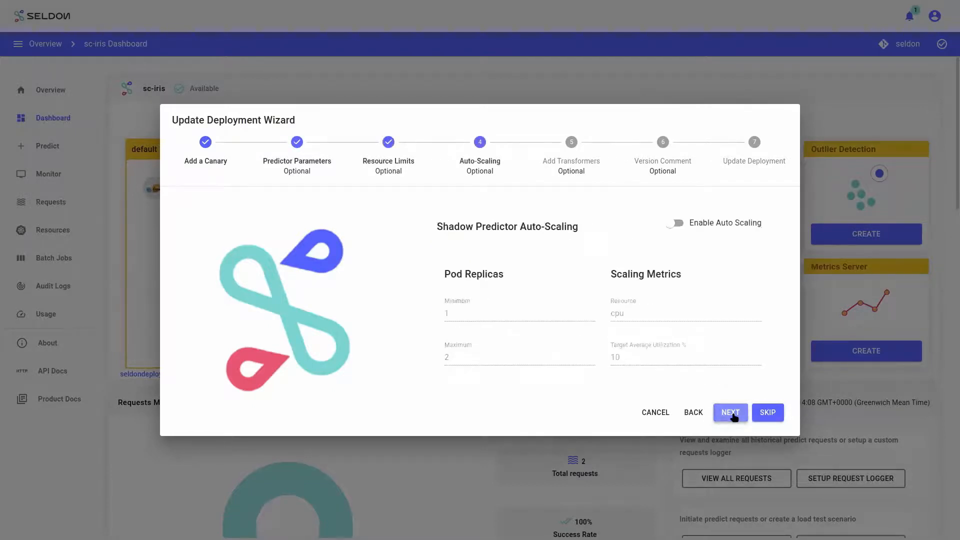
pyautogui.click(731, 413)
pyautogui.click(731, 414)
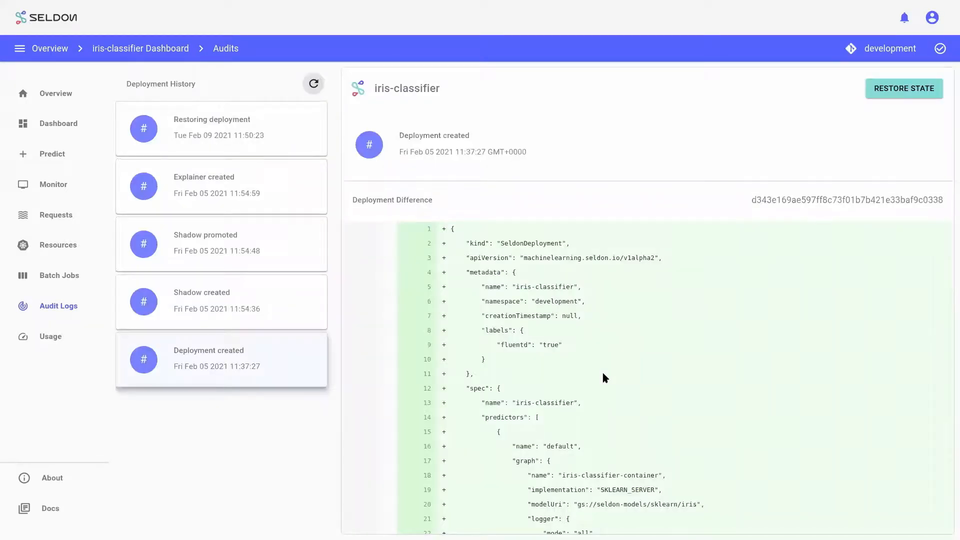
# Open the "Restoring deployment" entry in iris-classifier's deployment history
pyautogui.click(227, 138)
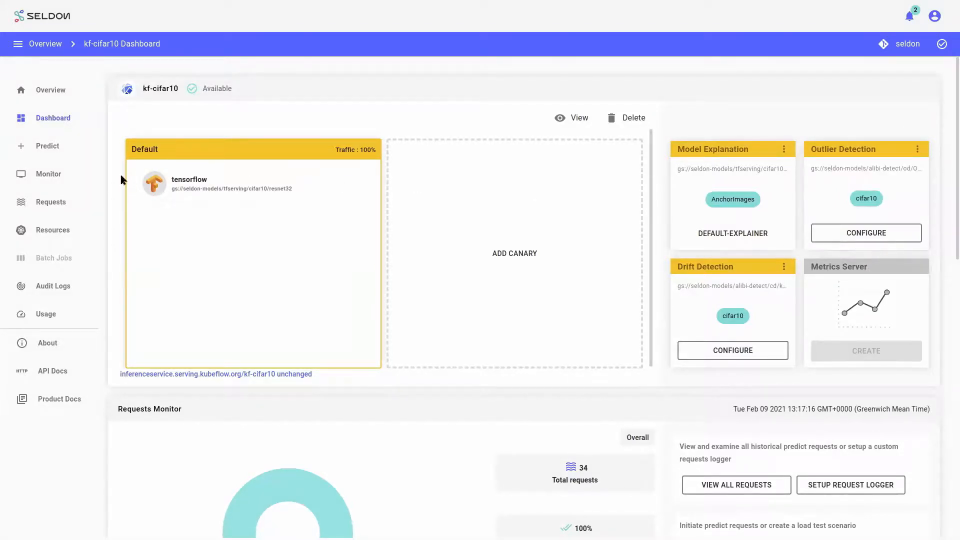
# Browse kf-cifar10's logged requests through to the last page and turn on outlier highlighting
pyautogui.click(65, 202)
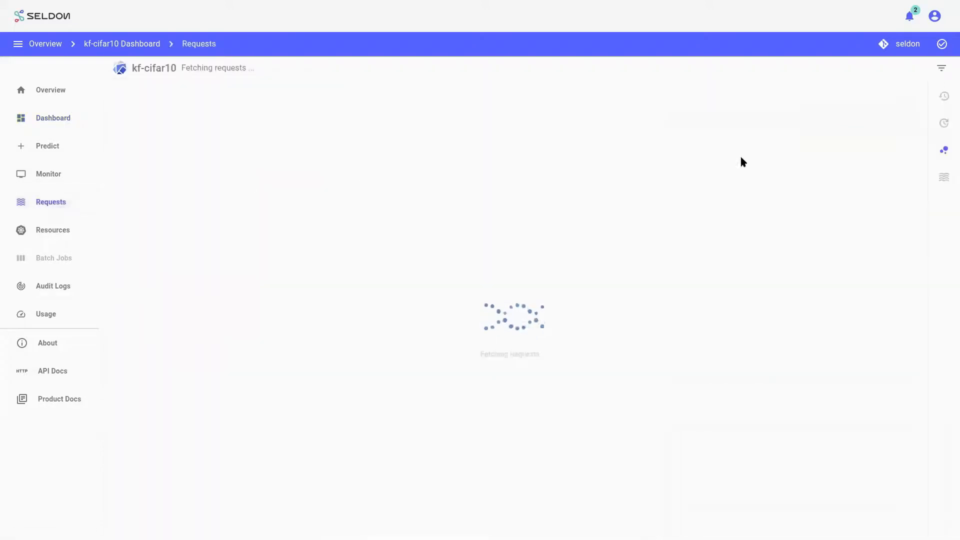
pyautogui.click(915, 71)
pyautogui.click(914, 71)
pyautogui.click(916, 70)
pyautogui.click(916, 70)
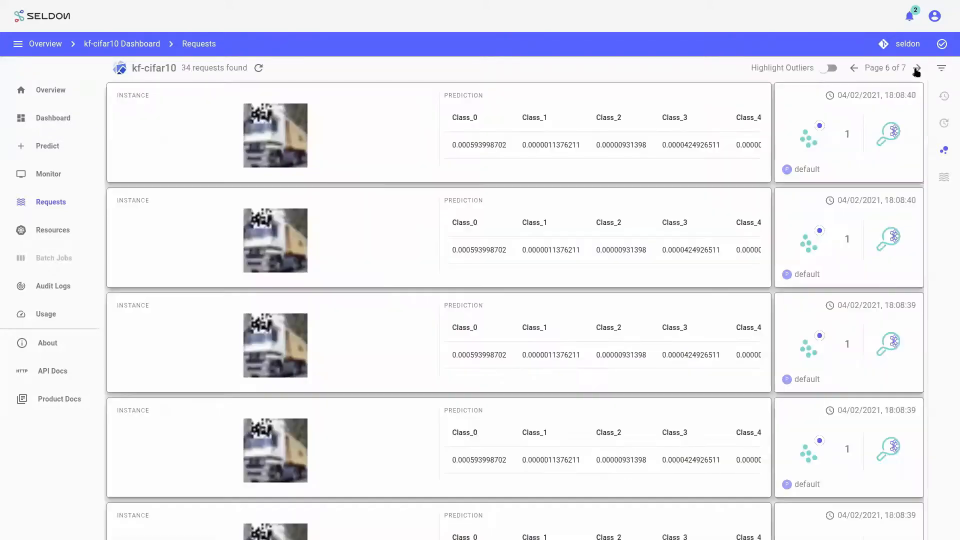
pyautogui.click(916, 71)
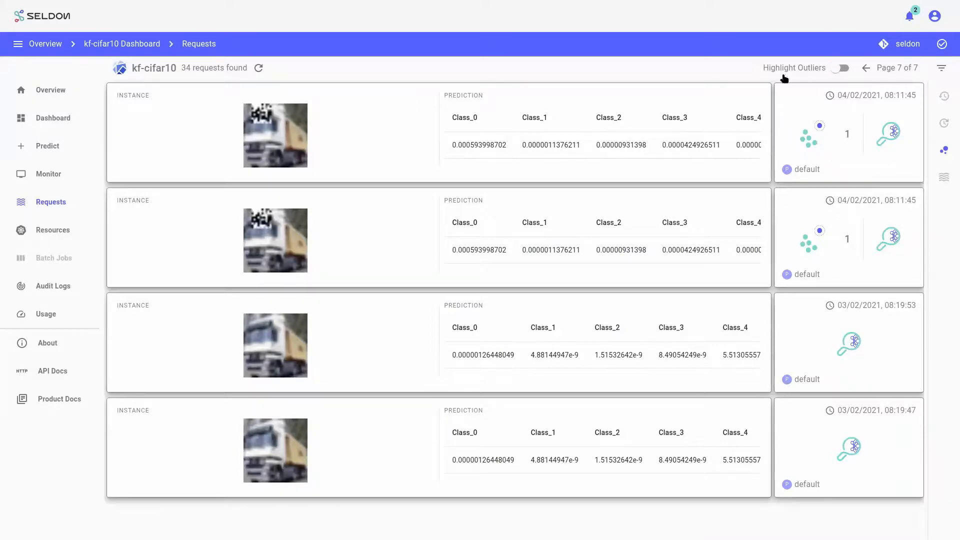
pyautogui.click(841, 68)
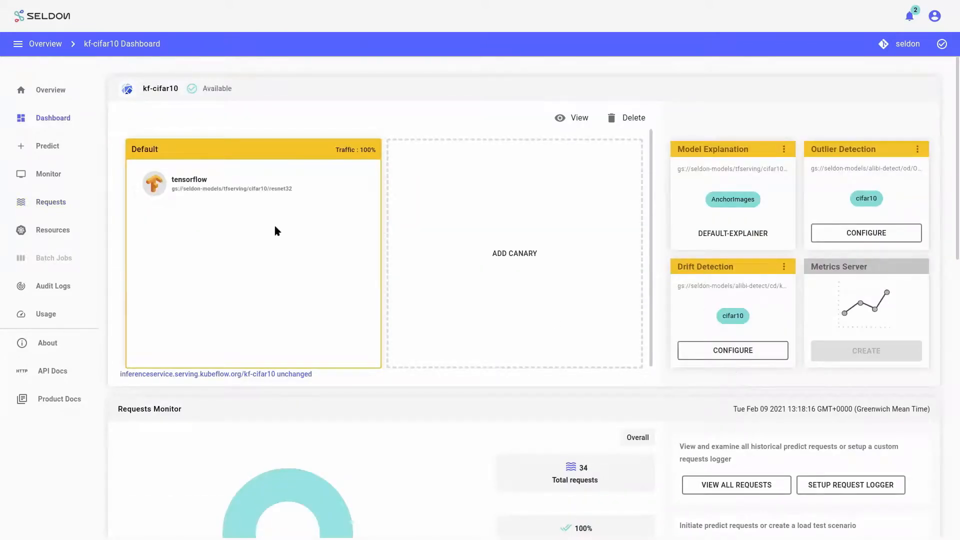
# Display the real-time drift detection chart in kf-cifar10's monitoring view
pyautogui.click(66, 174)
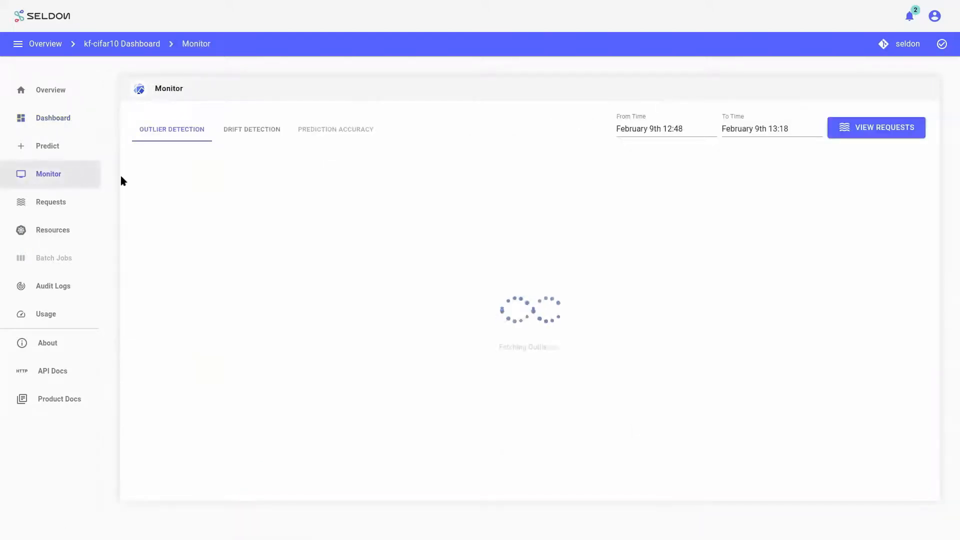
pyautogui.click(254, 132)
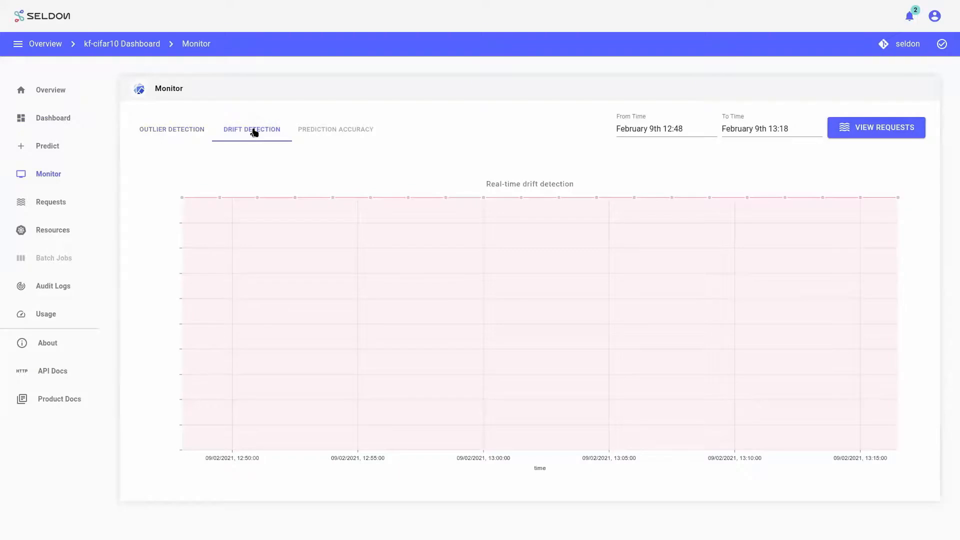
pyautogui.moveTo(293, 199)
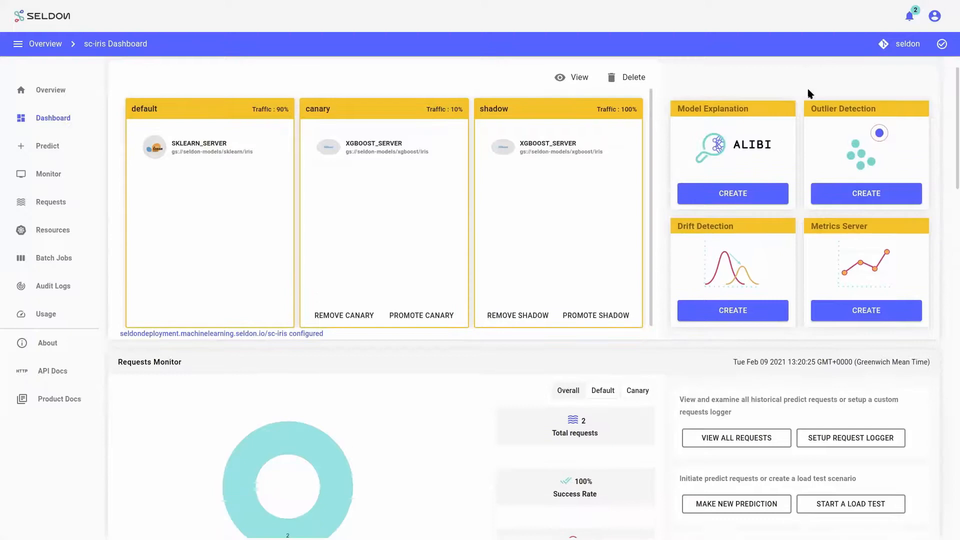
# Review sc-iris's request monitor and the live request and latency charts for its predictors
pyautogui.scroll(-5, 810, 94)
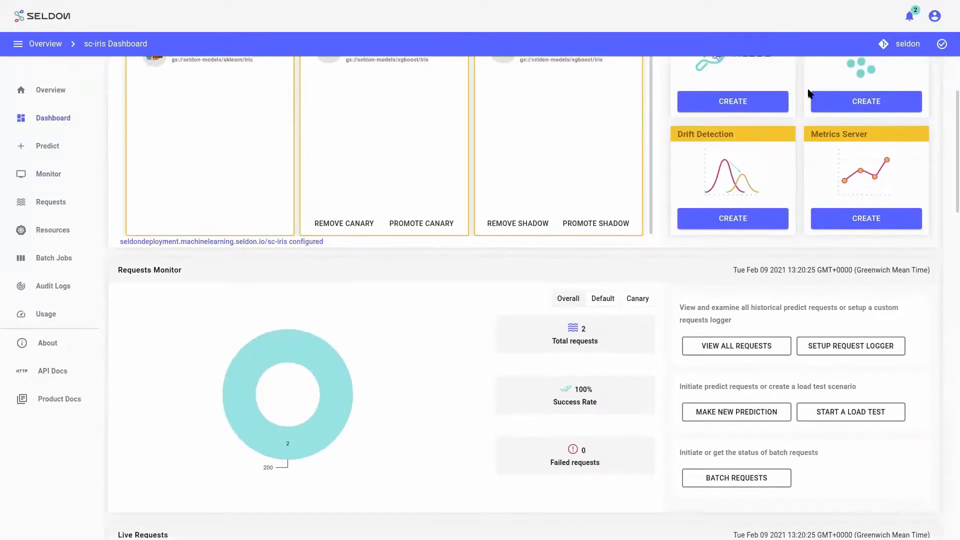
pyautogui.scroll(-4, 810, 92)
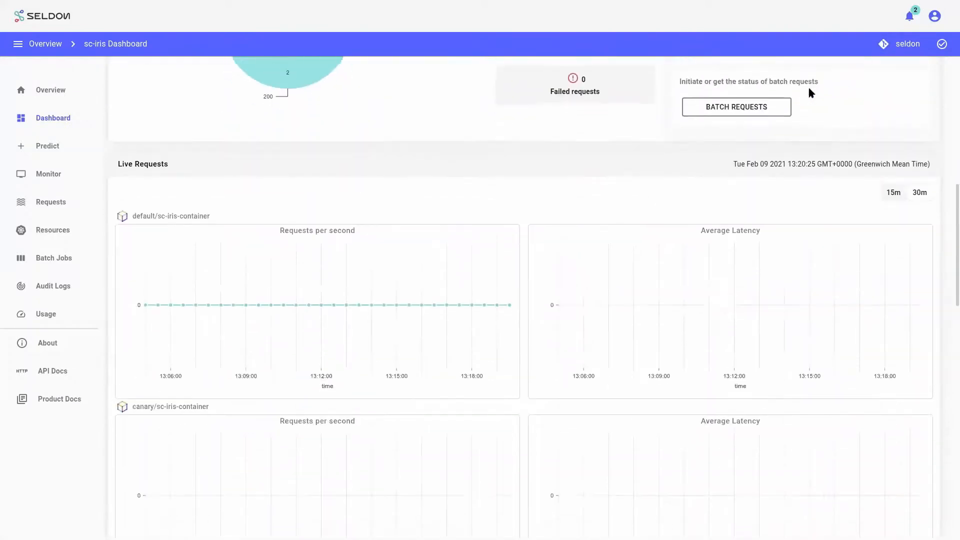
pyautogui.scroll(-3, 810, 93)
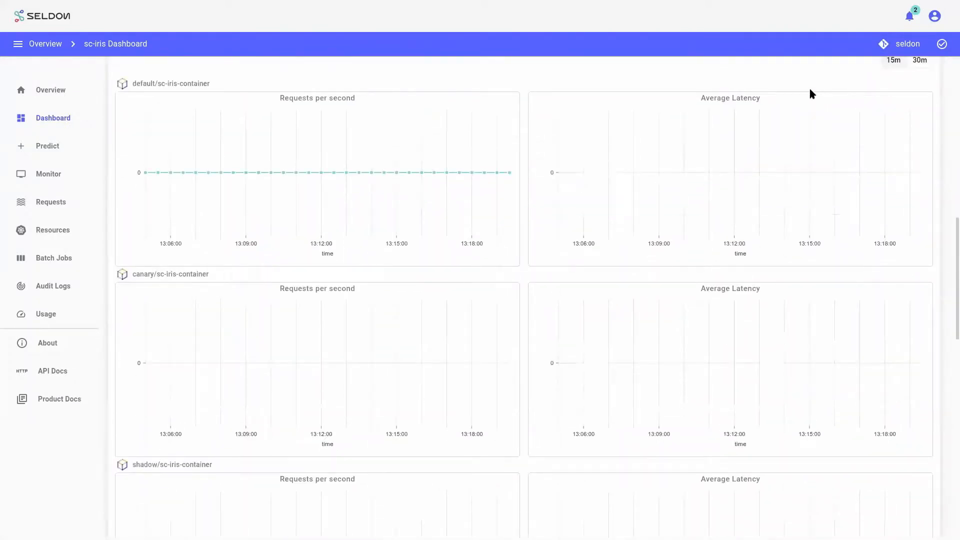
pyautogui.scroll(15, 809, 93)
# Inspect the Kubernetes pods and deployments of sc-iris's canary predictor
pyautogui.click(69, 231)
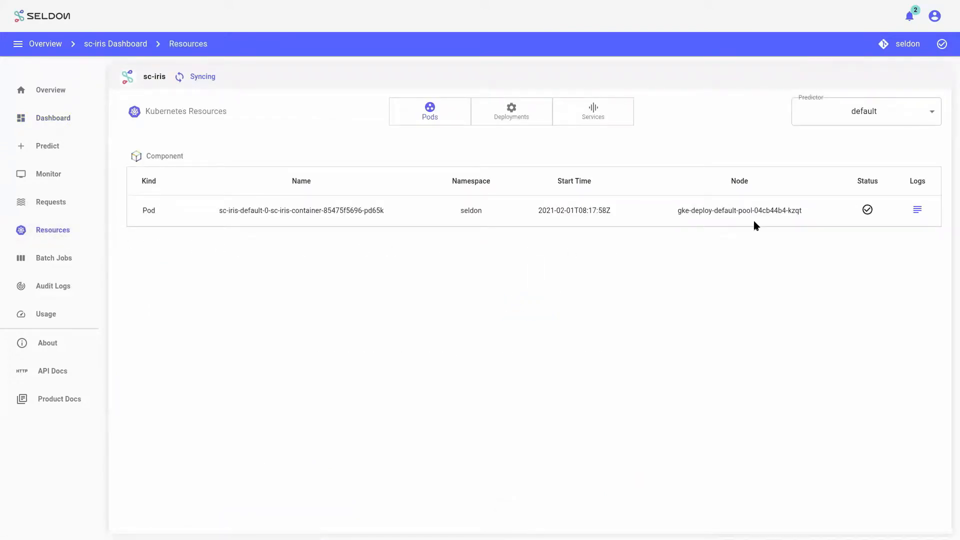
pyautogui.click(838, 111)
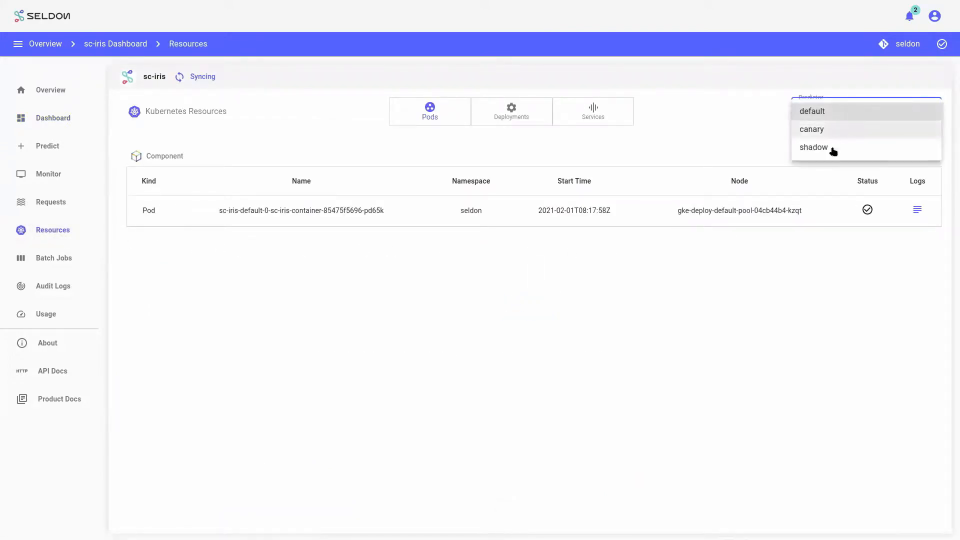
pyautogui.click(824, 131)
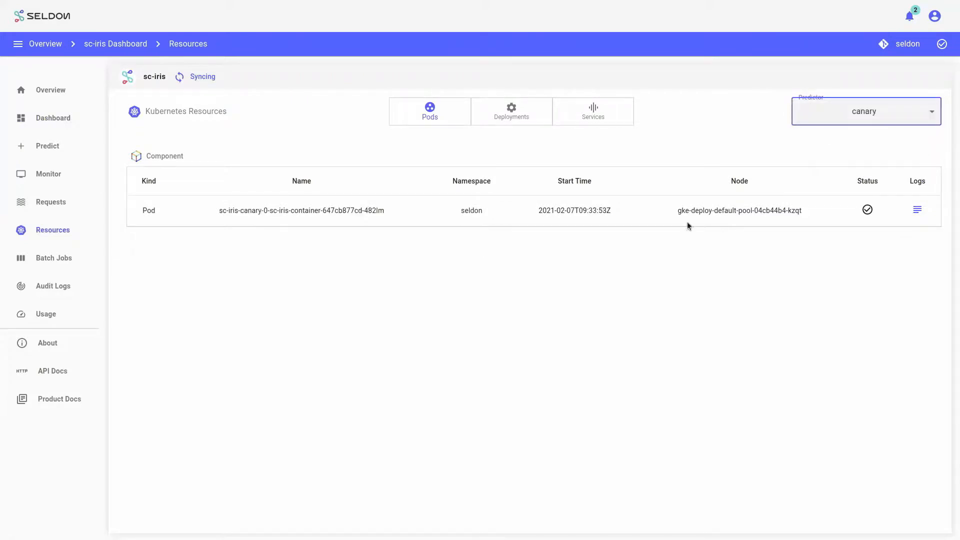
pyautogui.click(518, 119)
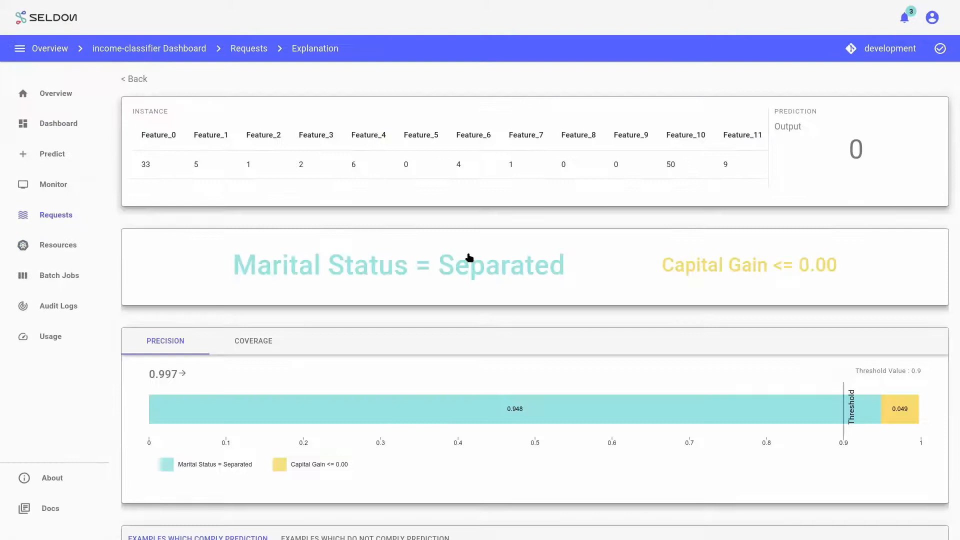
# Examine the feature anchors, precision and example instances in the income-classifier prediction explanation
pyautogui.moveTo(428, 270)
pyautogui.scroll(-1, 578, 261)
pyautogui.scroll(-4, 580, 266)
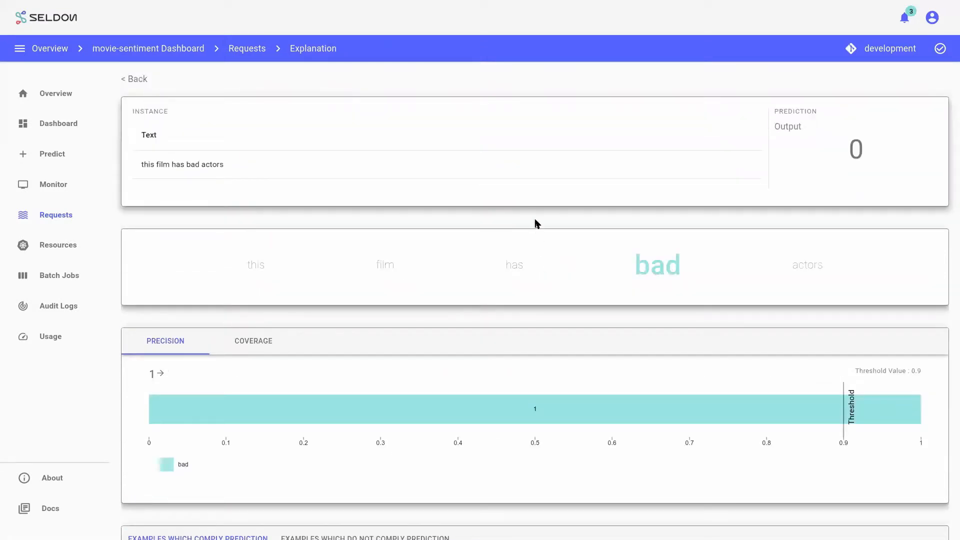
# Examine the influential word, precision and example texts in the movie-sentiment prediction explanation
pyautogui.moveTo(652, 270)
pyautogui.scroll(-3, 573, 295)
pyautogui.scroll(-1, 574, 297)
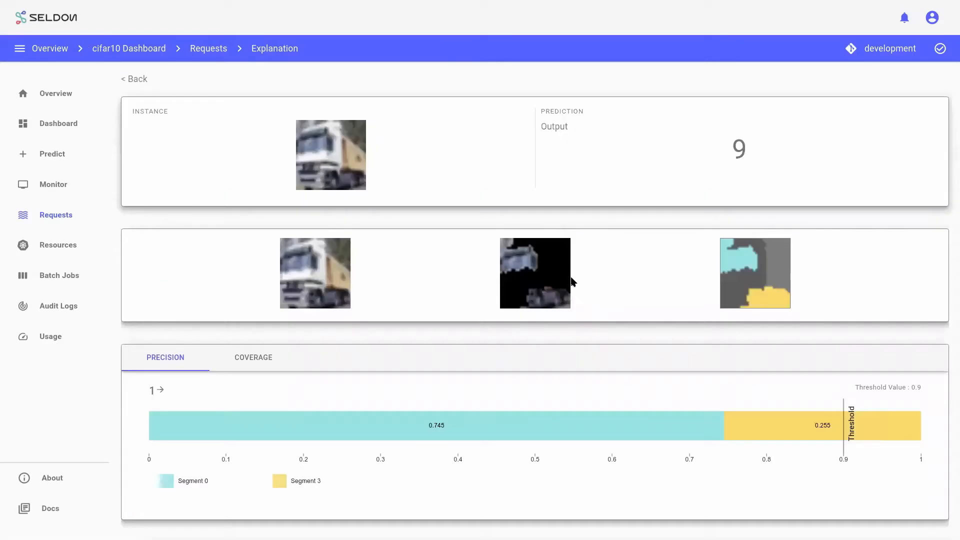
# Examine the image segments, their precision and the complying examples in the cifar10 prediction explanation
pyautogui.moveTo(753, 265)
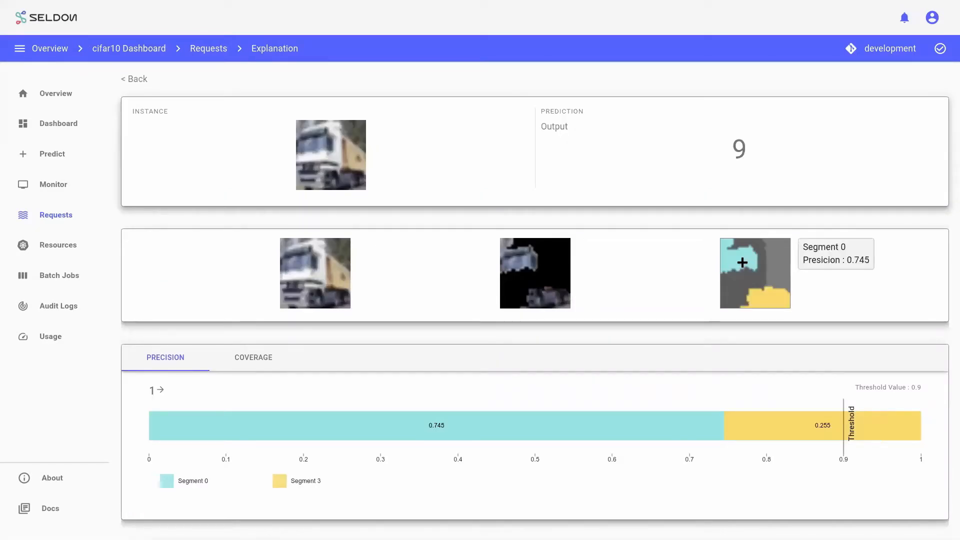
pyautogui.moveTo(770, 299)
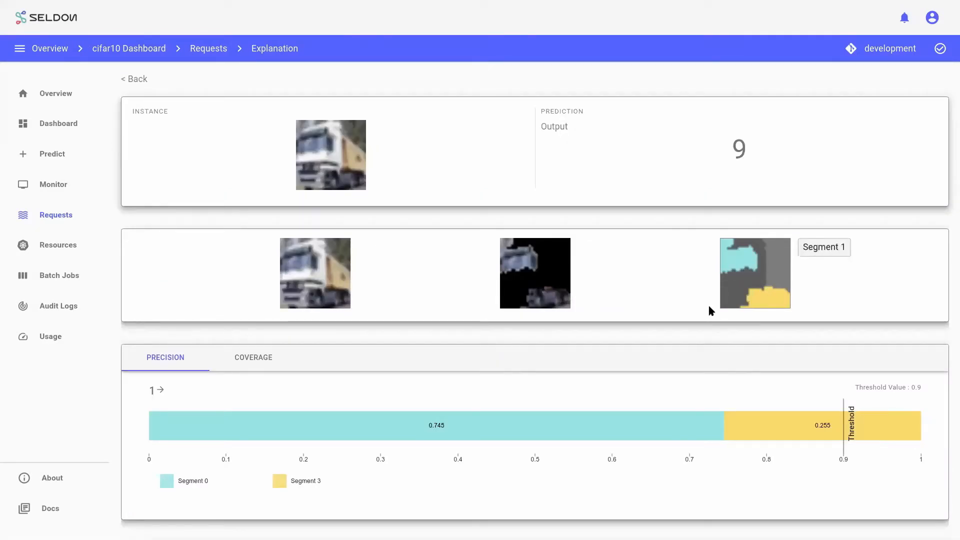
pyautogui.scroll(-3, 608, 319)
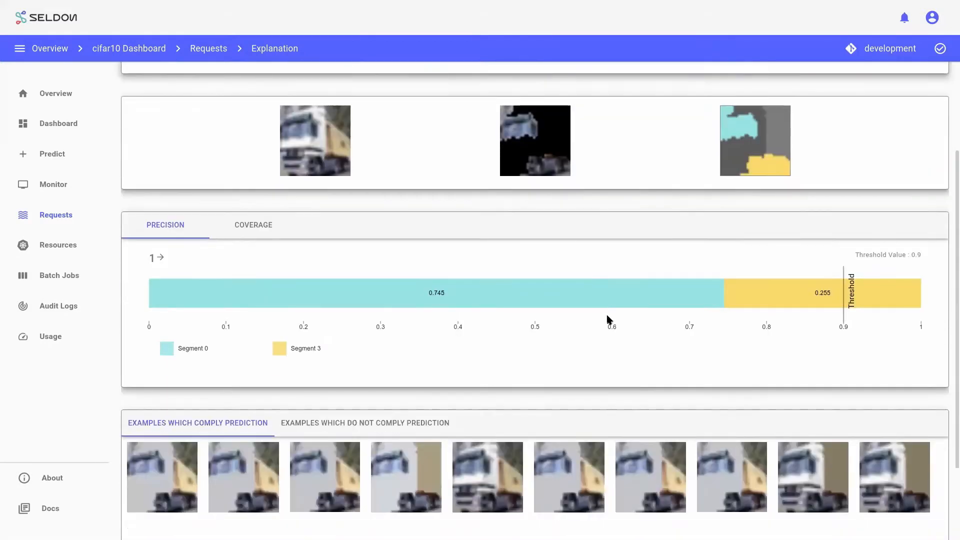
pyautogui.scroll(-2, 608, 320)
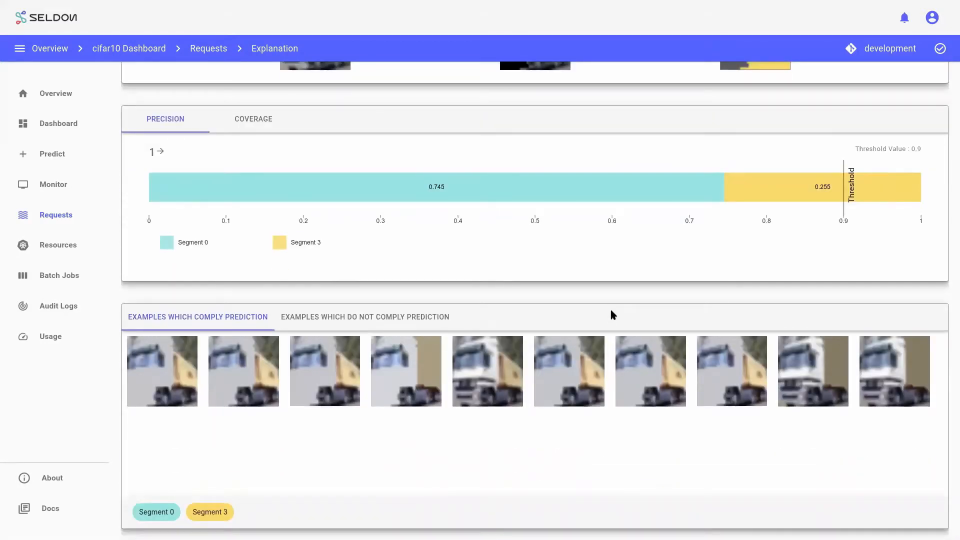